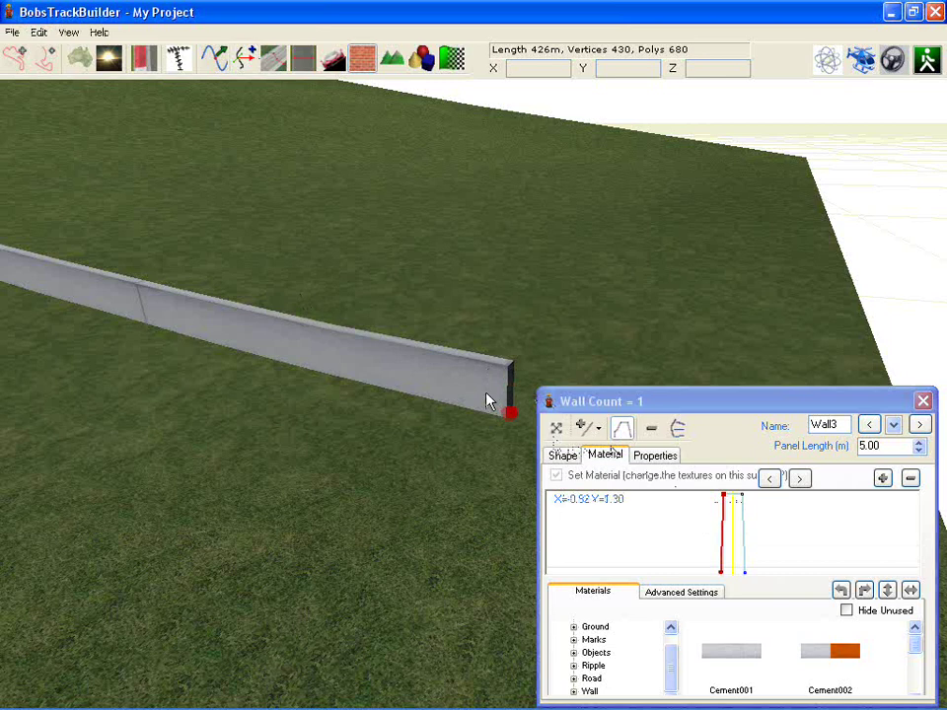
Texture the visible side face of the wall with Cement002 and its top surface with Tarmac001.
{"action": "left_click", "coordinate": [844, 659]}
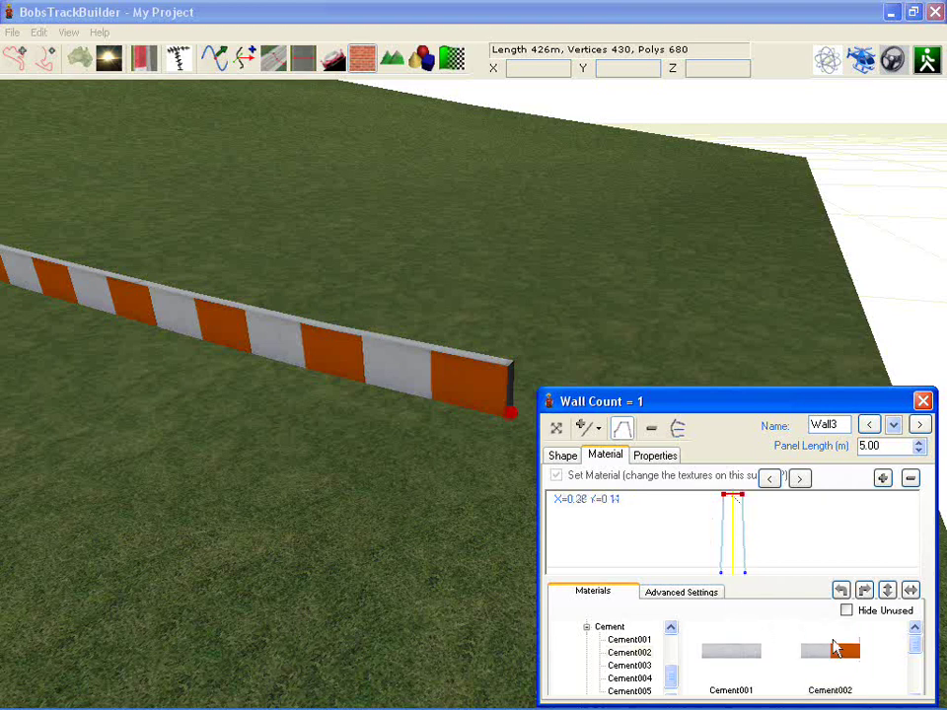
{"action": "left_click", "coordinate": [918, 667]}
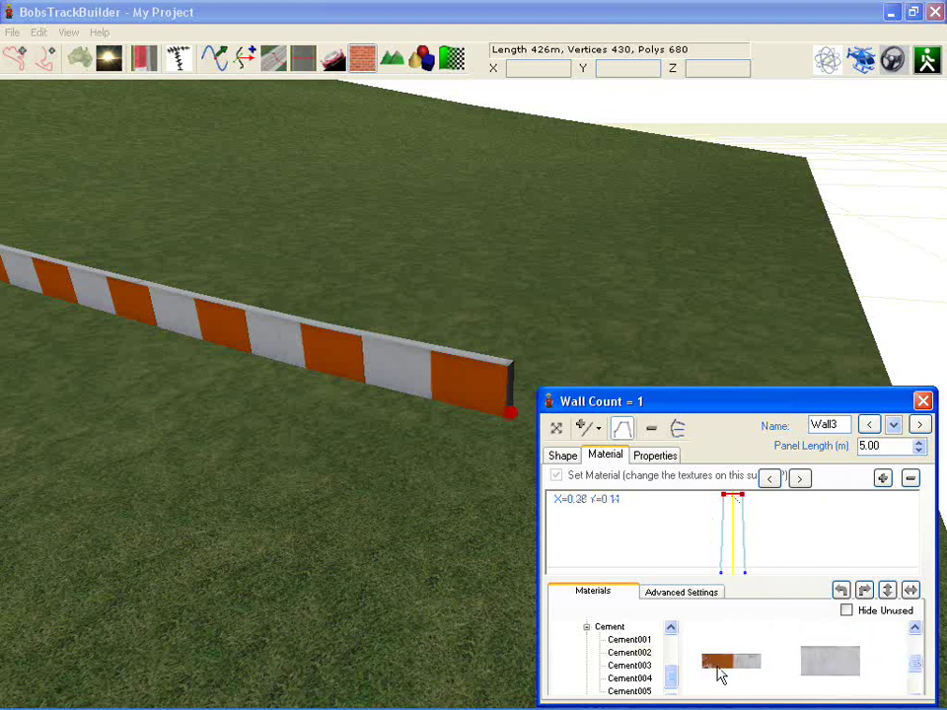
{"action": "scroll", "coordinate": [589, 633], "scroll_direction": "up", "scroll_amount": 1}
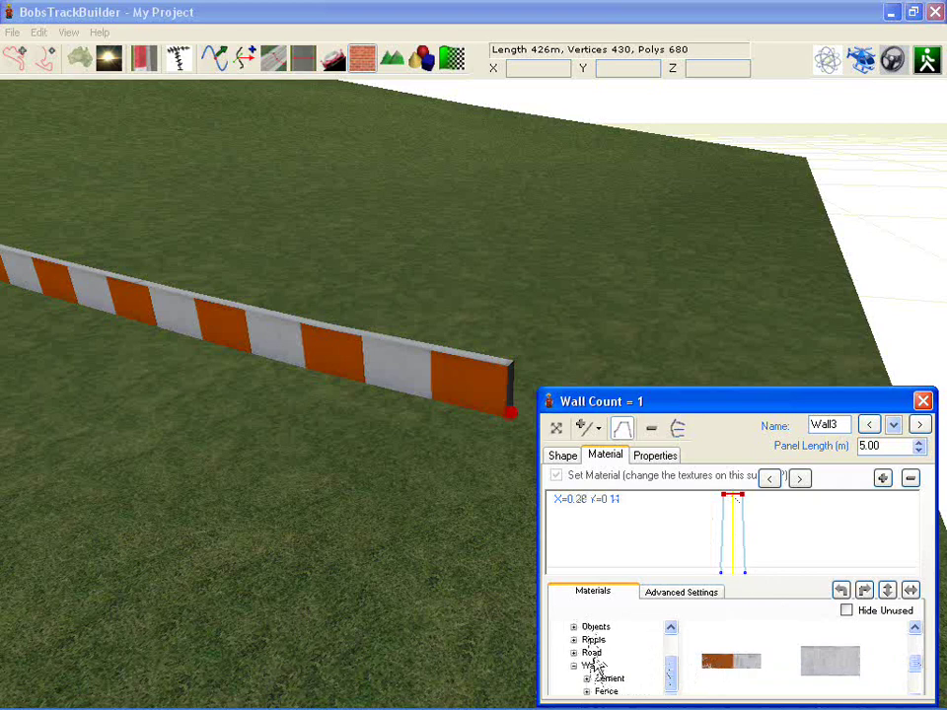
{"action": "left_click", "coordinate": [592, 653]}
{"action": "left_click", "coordinate": [847, 659]}
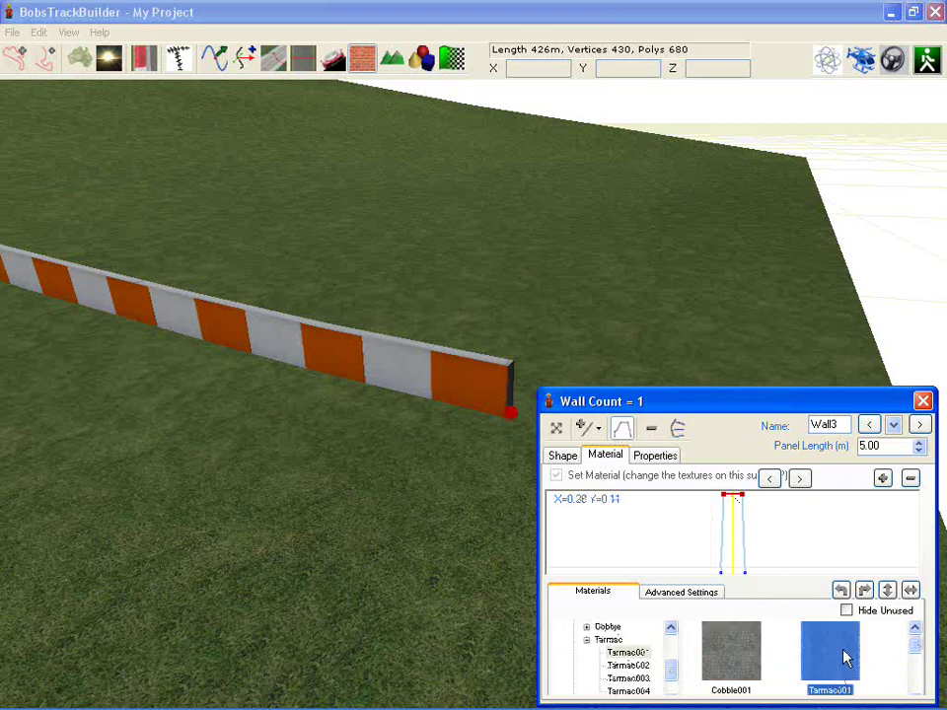
{"action": "left_click", "coordinate": [388, 378]}
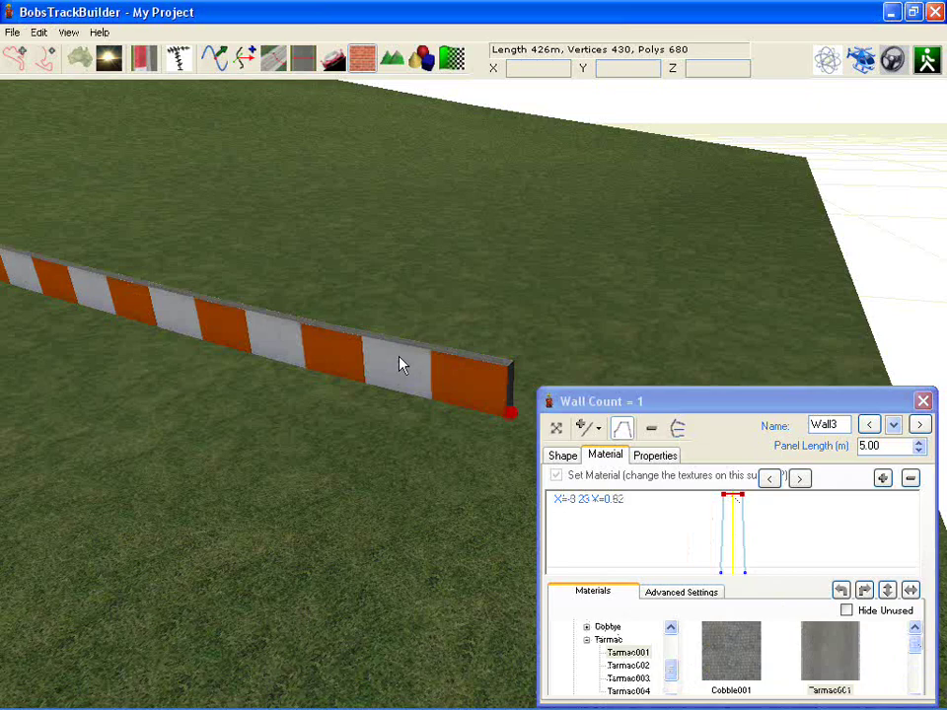
{"action": "scroll", "coordinate": [402, 347], "scroll_direction": "up", "scroll_amount": 5}
{"action": "right_click_drag", "start_coordinate": [403, 343], "coordinate": [394, 368]}
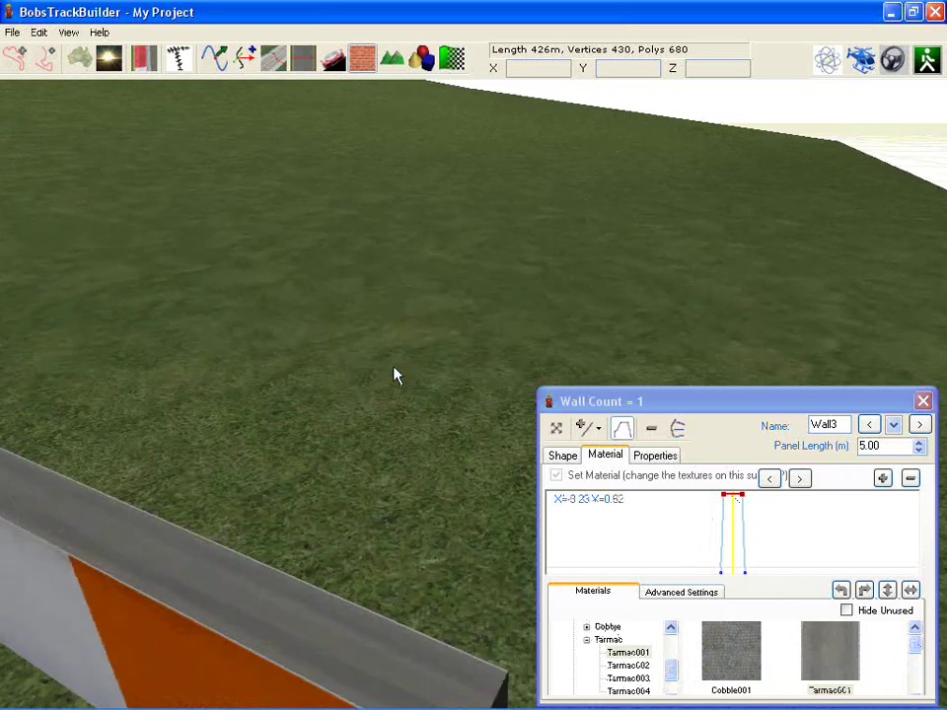
{"action": "scroll", "coordinate": [393, 376], "scroll_direction": "up", "scroll_amount": 6}
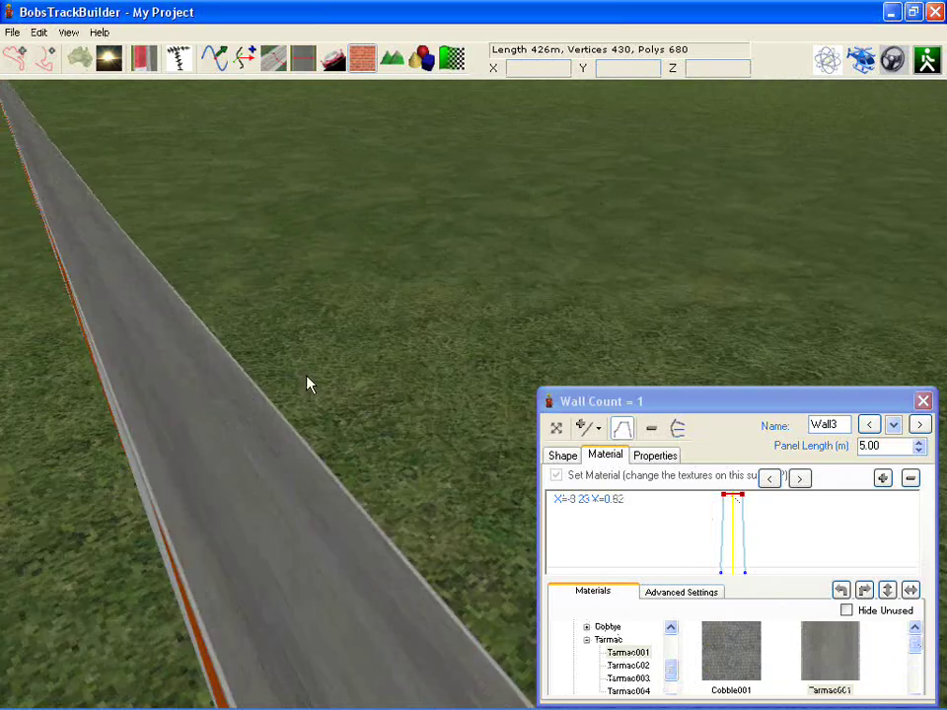
{"action": "scroll", "coordinate": [311, 383], "scroll_direction": "down", "scroll_amount": 8}
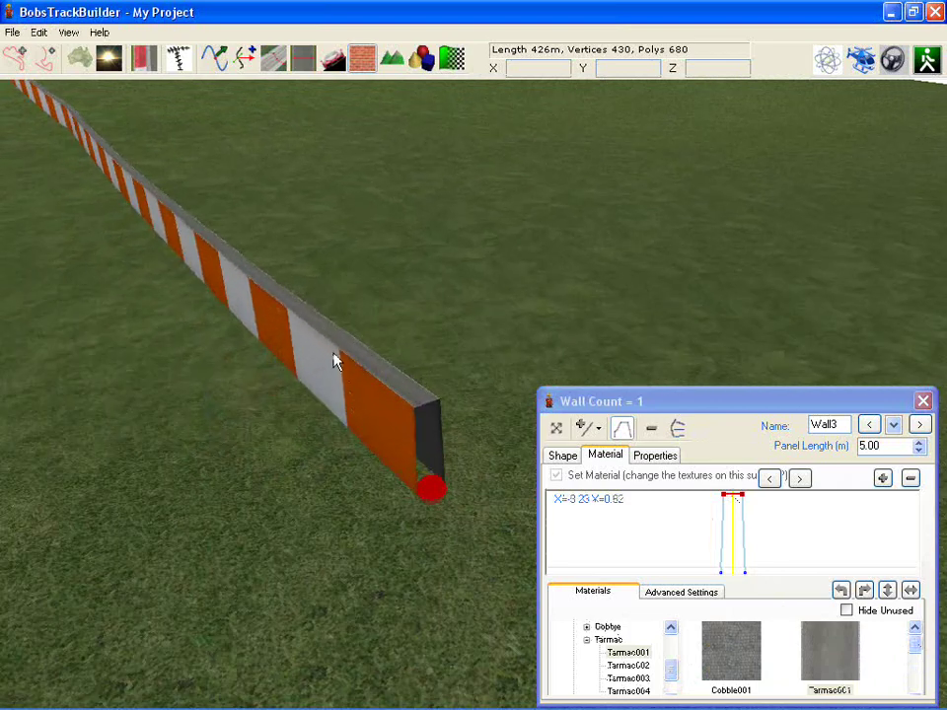
Set the orange-and-white side face's texture to repeat every 12 metres in the advanced material settings.
{"action": "left_click", "coordinate": [676, 595]}
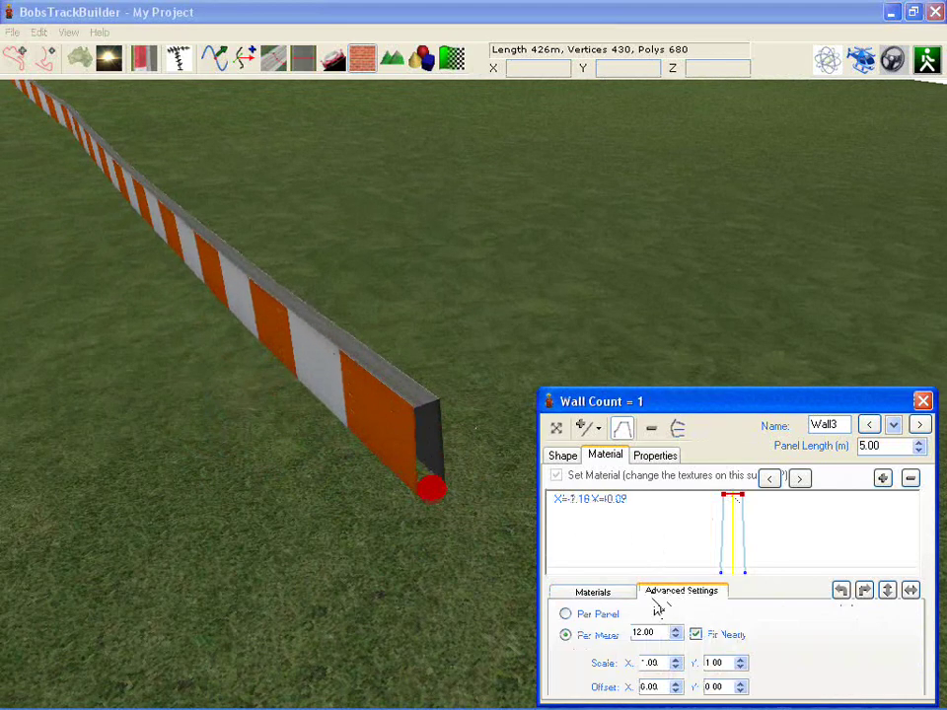
{"action": "left_click", "coordinate": [723, 541]}
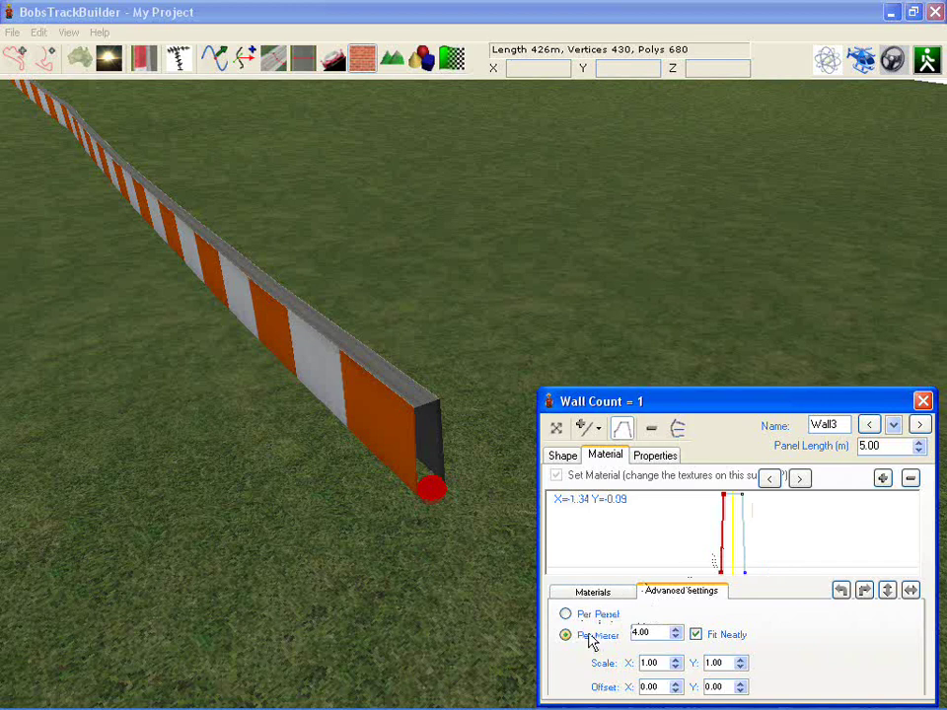
{"action": "double_click", "coordinate": [640, 633]}
{"action": "type", "text": "12"}
{"action": "key", "text": "Return"}
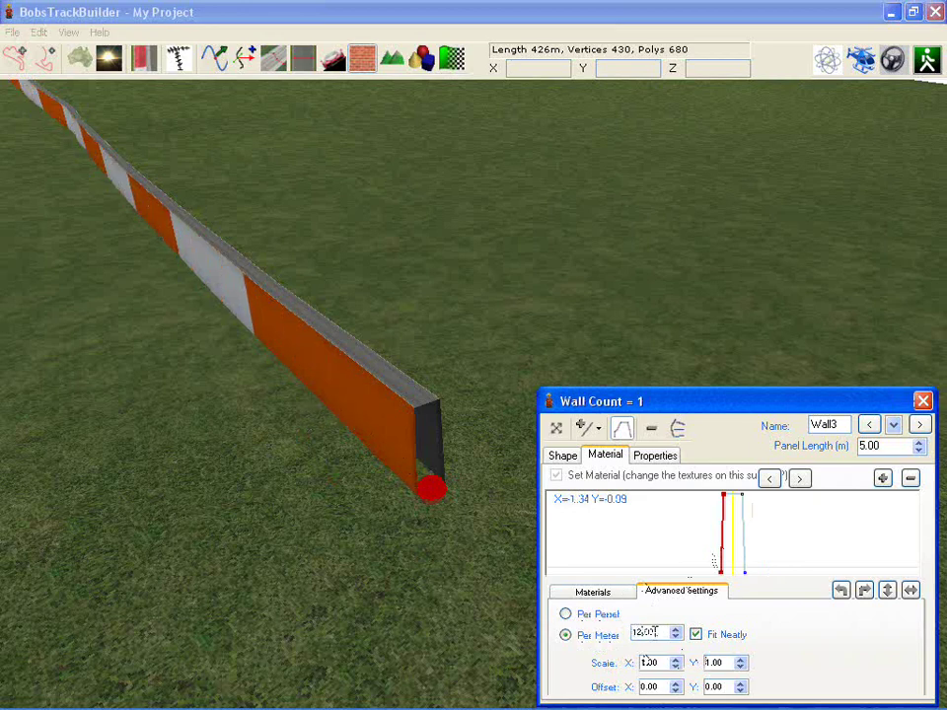
Enable a material change at the next node from the wall's end and texture the visible side face with Tarmac001.
{"action": "right_click_drag", "start_coordinate": [241, 398], "coordinate": [294, 355]}
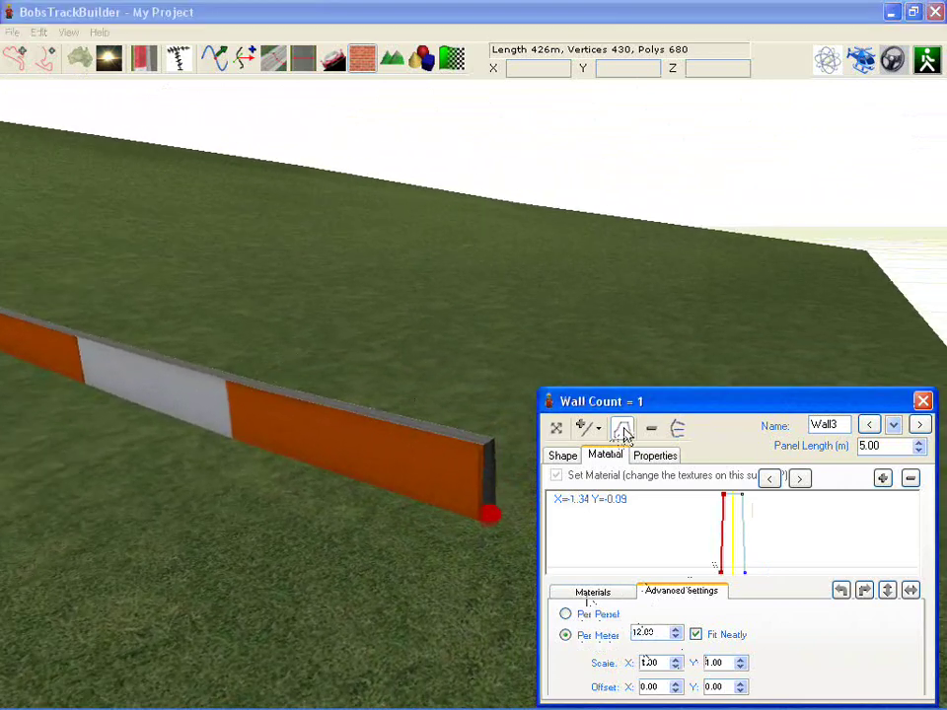
{"action": "right_click_drag", "start_coordinate": [383, 431], "coordinate": [215, 414]}
{"action": "left_click", "coordinate": [225, 399]}
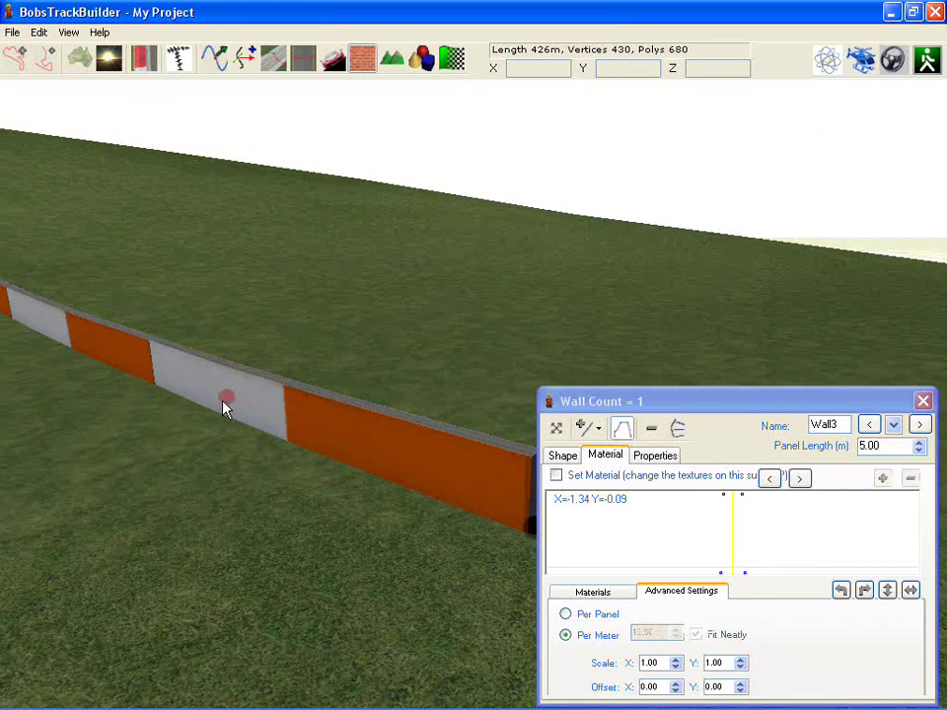
{"action": "left_click", "coordinate": [613, 478]}
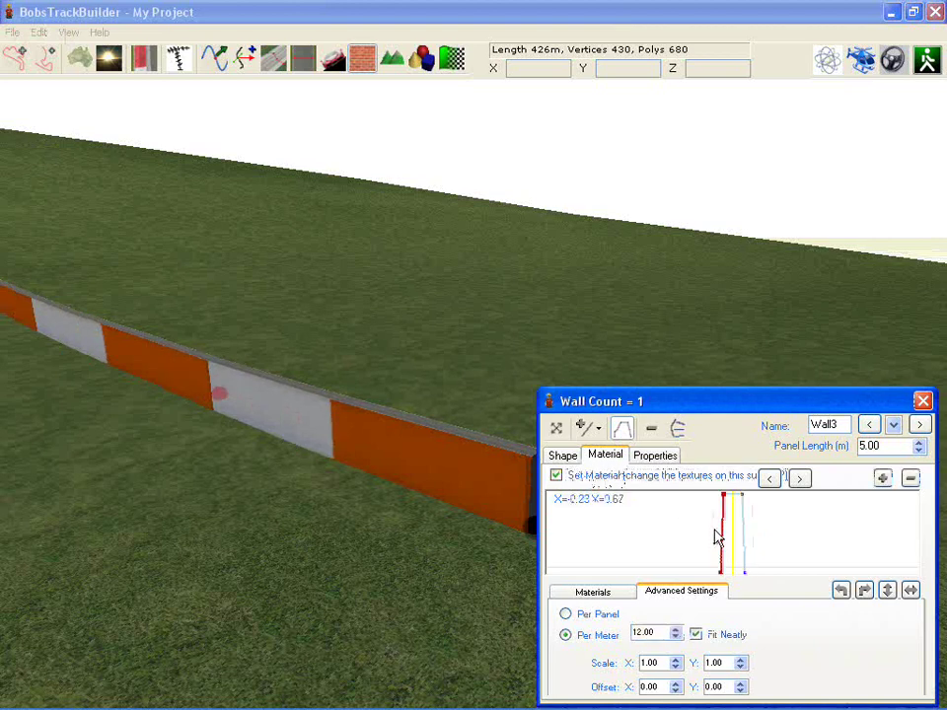
{"action": "left_click", "coordinate": [273, 422]}
{"action": "left_click", "coordinate": [645, 592]}
{"action": "left_click", "coordinate": [593, 591]}
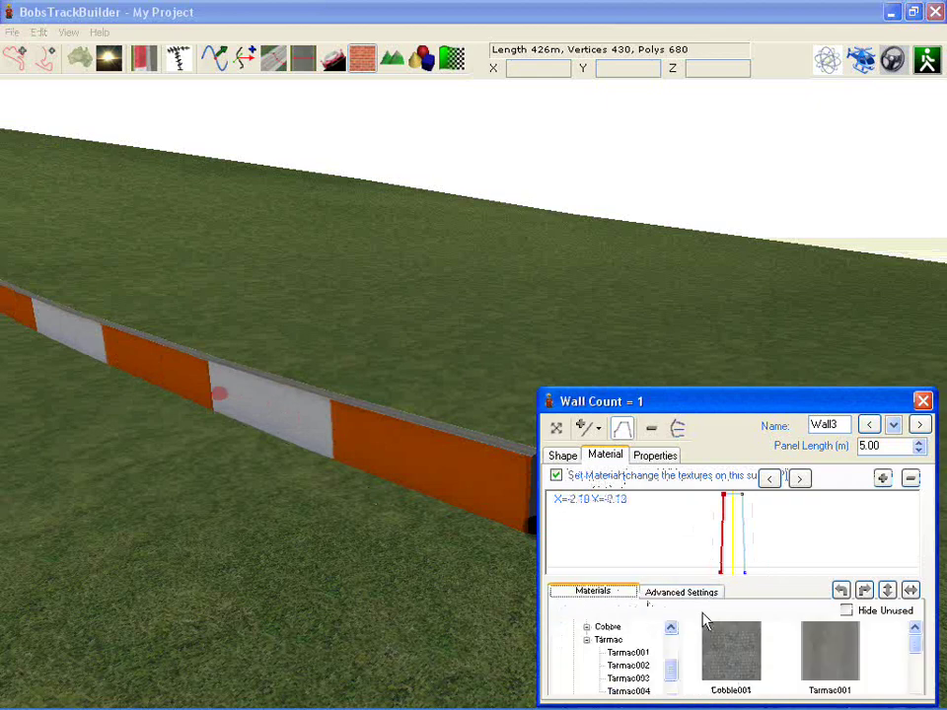
{"action": "double_click", "coordinate": [844, 659]}
Enable a material change at the following node farther along the wall and hide unused materials in the material list.
{"action": "mouse_move", "coordinate": [212, 368]}
{"action": "right_mouse_down"}
{"action": "mouse_move", "coordinate": [180, 358]}
{"action": "mouse_move", "coordinate": [222, 368]}
{"action": "mouse_move", "coordinate": [177, 351]}
{"action": "mouse_move", "coordinate": [193, 364]}
{"action": "mouse_move", "coordinate": [165, 359]}
{"action": "mouse_move", "coordinate": [233, 376]}
{"action": "right_mouse_up"}
{"action": "left_click", "coordinate": [171, 357]}
{"action": "left_click", "coordinate": [575, 481]}
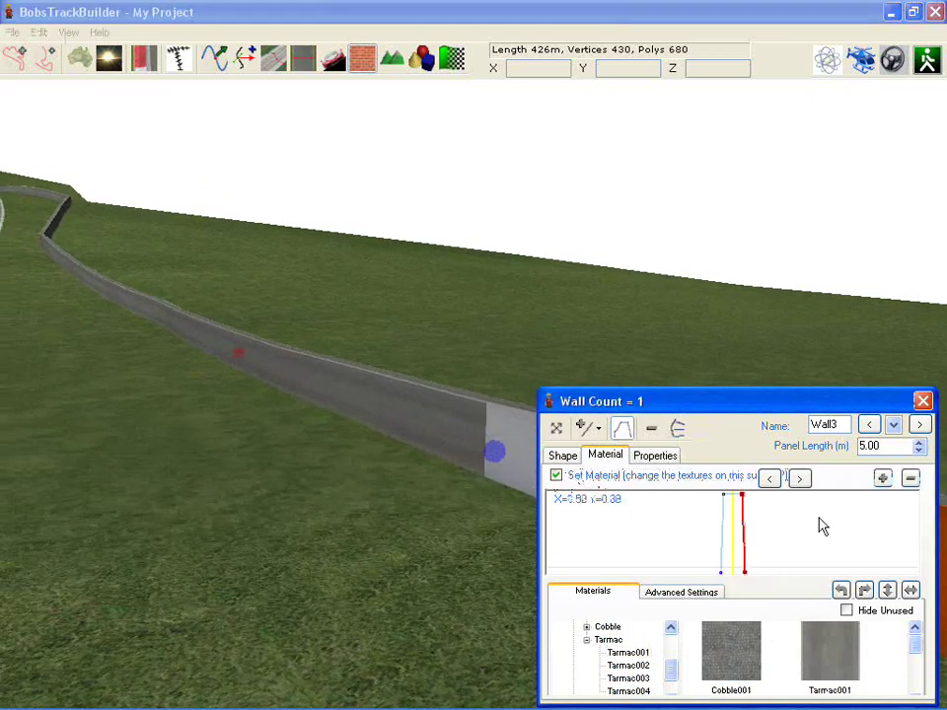
{"action": "left_click", "coordinate": [875, 614]}
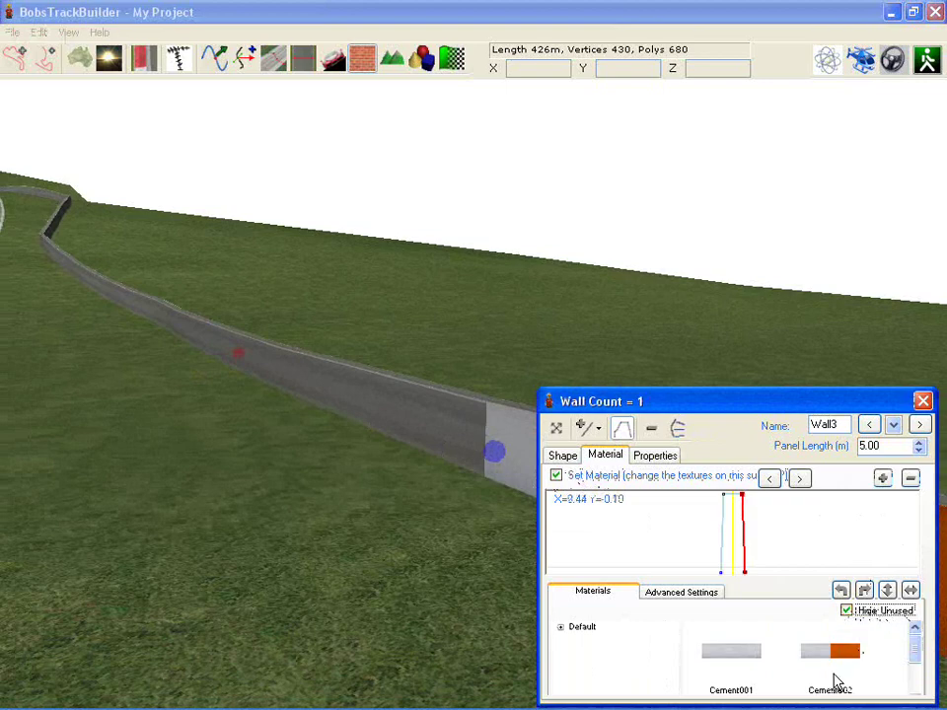
{"action": "mouse_move", "coordinate": [425, 400]}
{"action": "right_mouse_down"}
{"action": "mouse_move", "coordinate": [269, 373]}
{"action": "mouse_move", "coordinate": [287, 379]}
{"action": "right_mouse_up"}
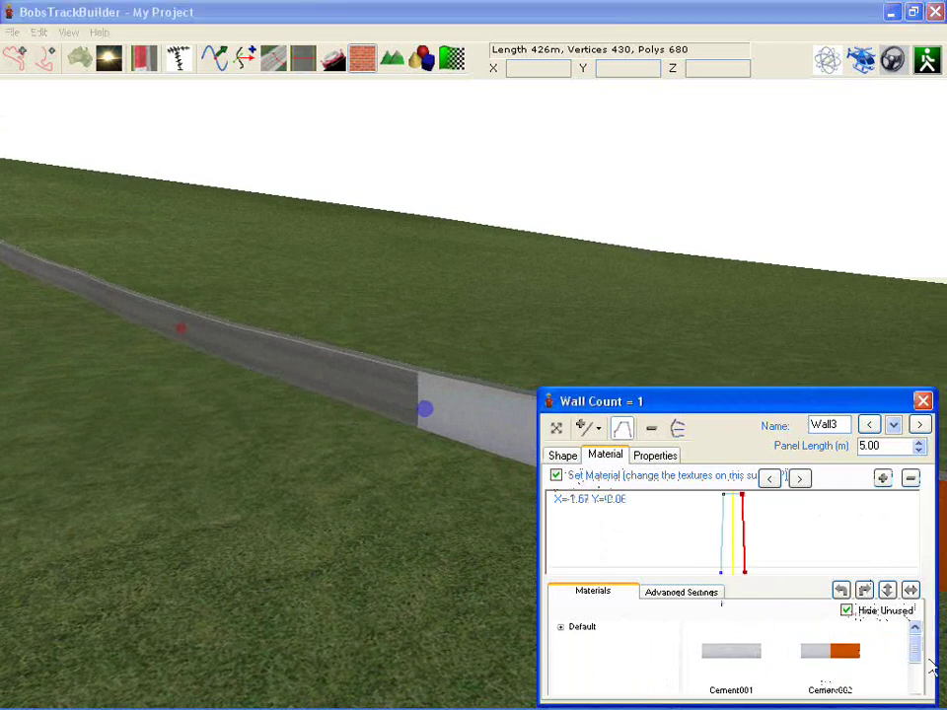
{"action": "mouse_move", "coordinate": [915, 653]}
{"action": "left_mouse_down"}
{"action": "mouse_move", "coordinate": [920, 672]}
{"action": "mouse_move", "coordinate": [916, 649]}
{"action": "left_mouse_up"}
{"action": "mouse_move", "coordinate": [322, 332]}
{"action": "right_mouse_down"}
{"action": "mouse_move", "coordinate": [285, 334]}
{"action": "mouse_move", "coordinate": [271, 324]}
{"action": "mouse_move", "coordinate": [275, 340]}
{"action": "right_mouse_up"}
Apply Cement002 to both side faces of the wall, starting at the selected node.
{"action": "left_click", "coordinate": [746, 574]}
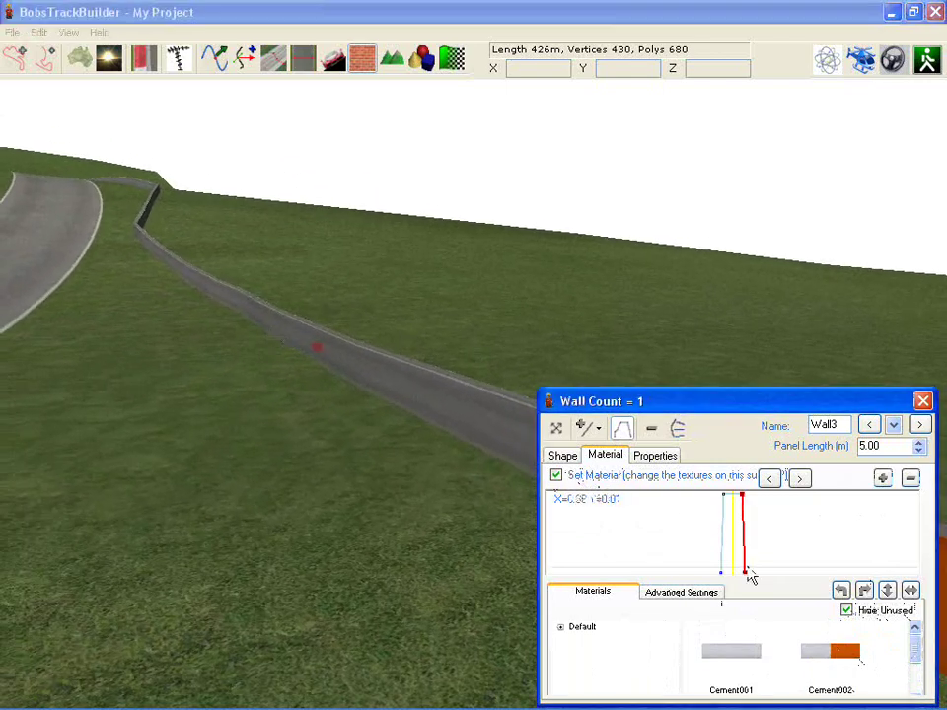
{"action": "left_click", "coordinate": [830, 658]}
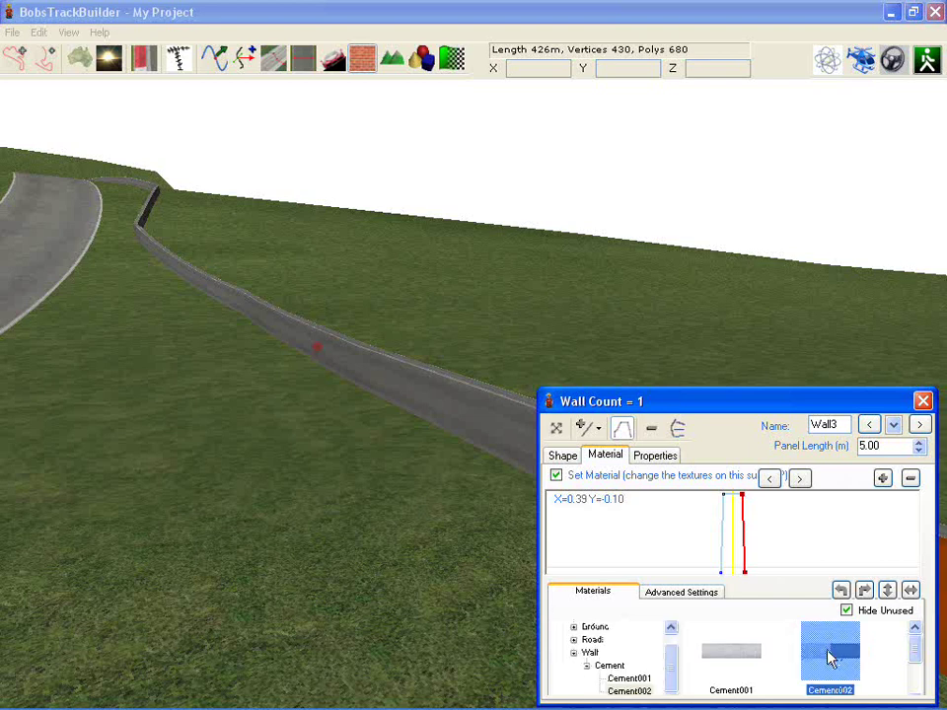
{"action": "left_click", "coordinate": [724, 559]}
{"action": "left_click", "coordinate": [835, 660]}
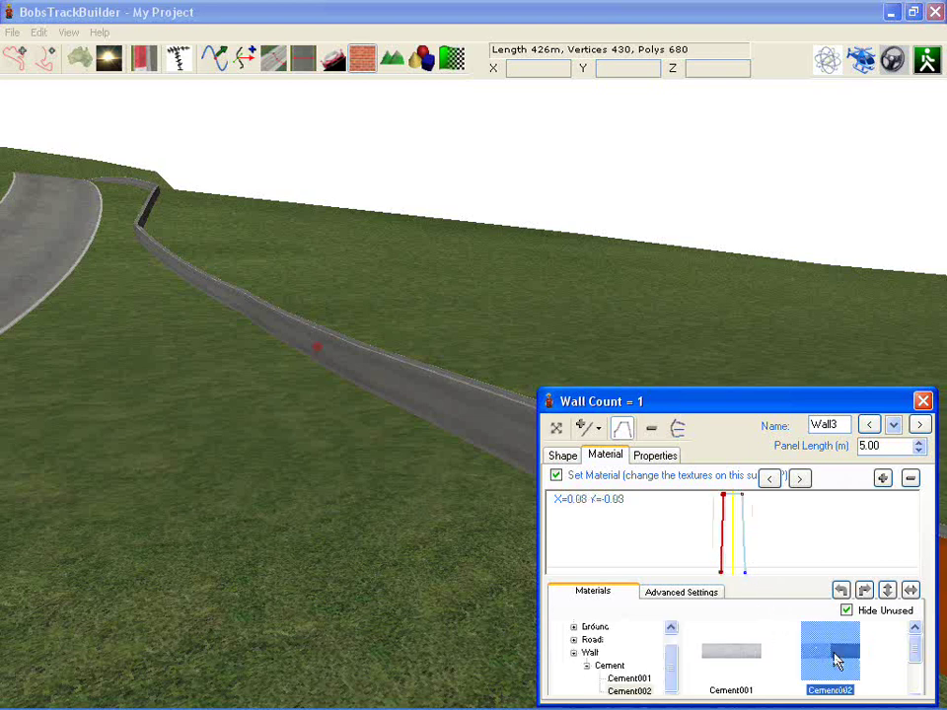
{"action": "left_click", "coordinate": [262, 318]}
{"action": "right_click_drag", "start_coordinate": [256, 302], "coordinate": [283, 304]}
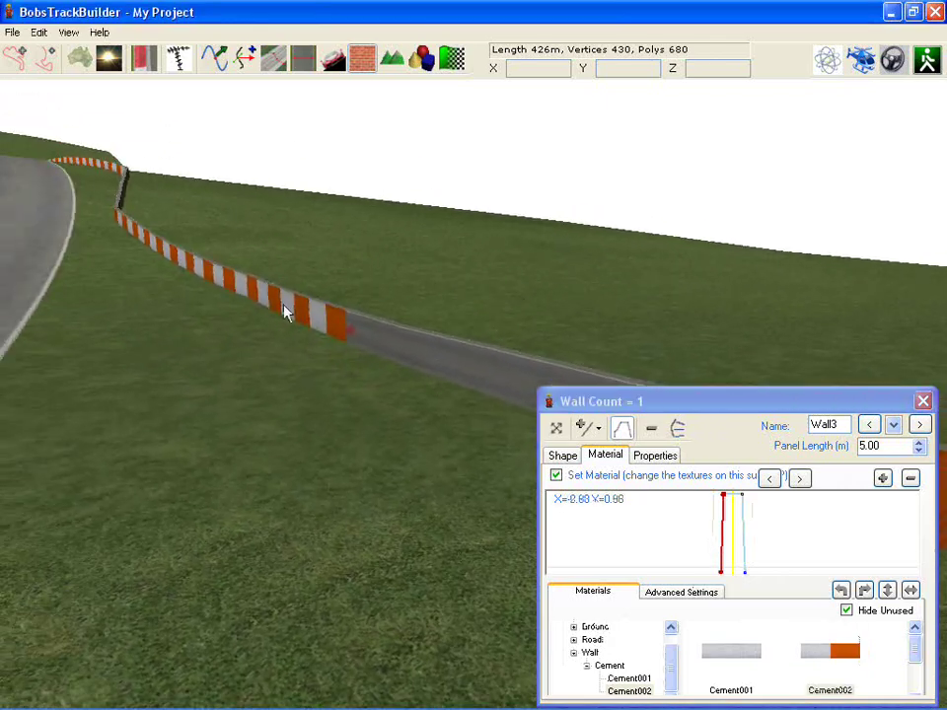
Set the visible side face's texture offset X to 0.50 in the advanced material settings.
{"action": "left_click", "coordinate": [681, 591]}
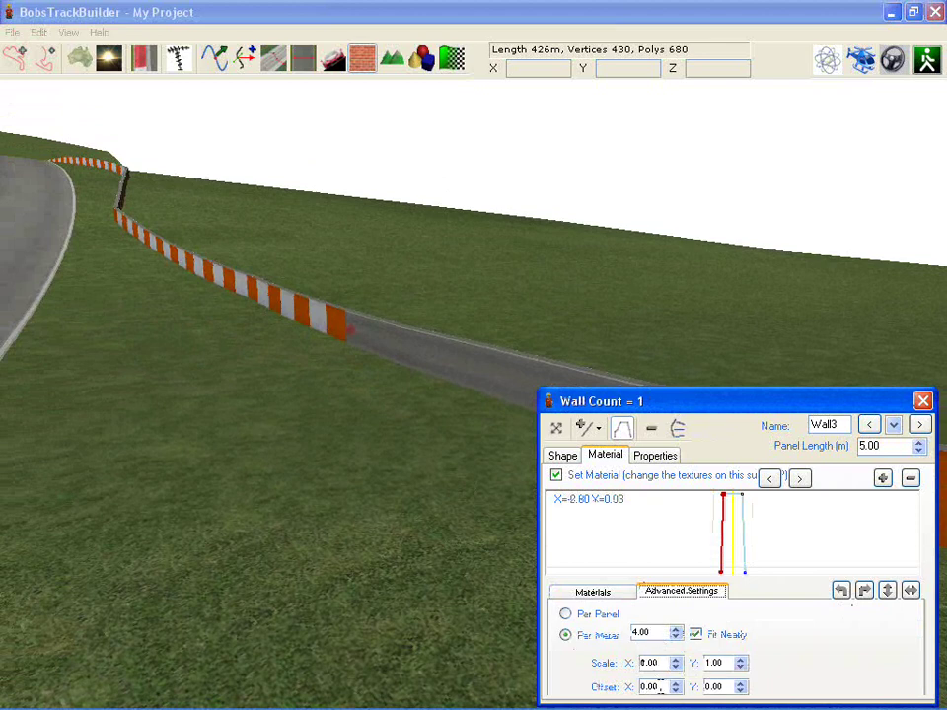
{"action": "left_click_drag", "start_coordinate": [659, 688], "coordinate": [630, 688]}
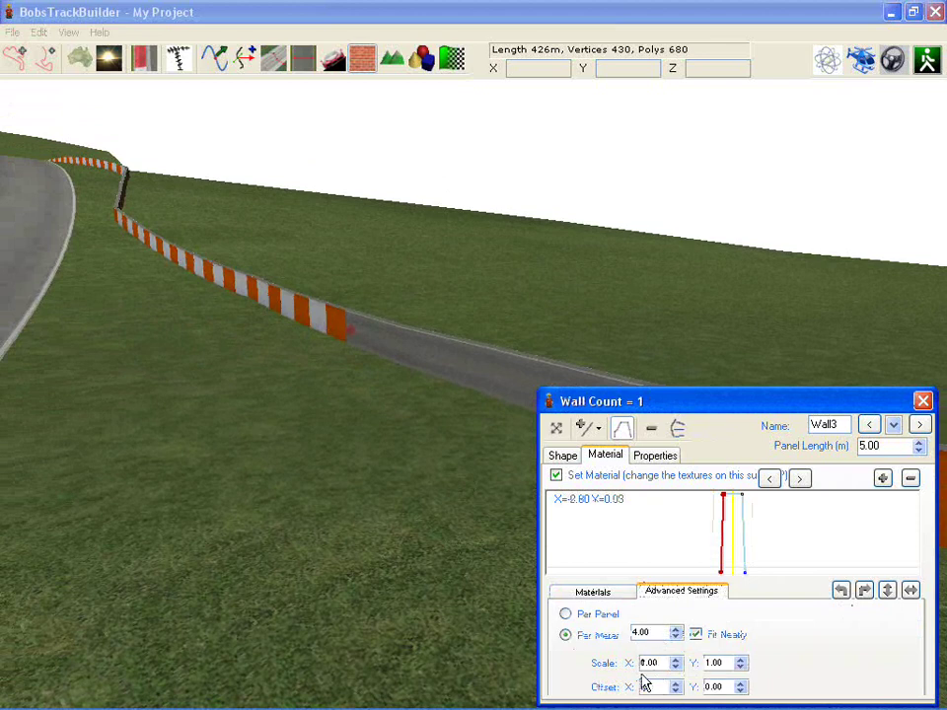
{"action": "key", "text": "Tab"}
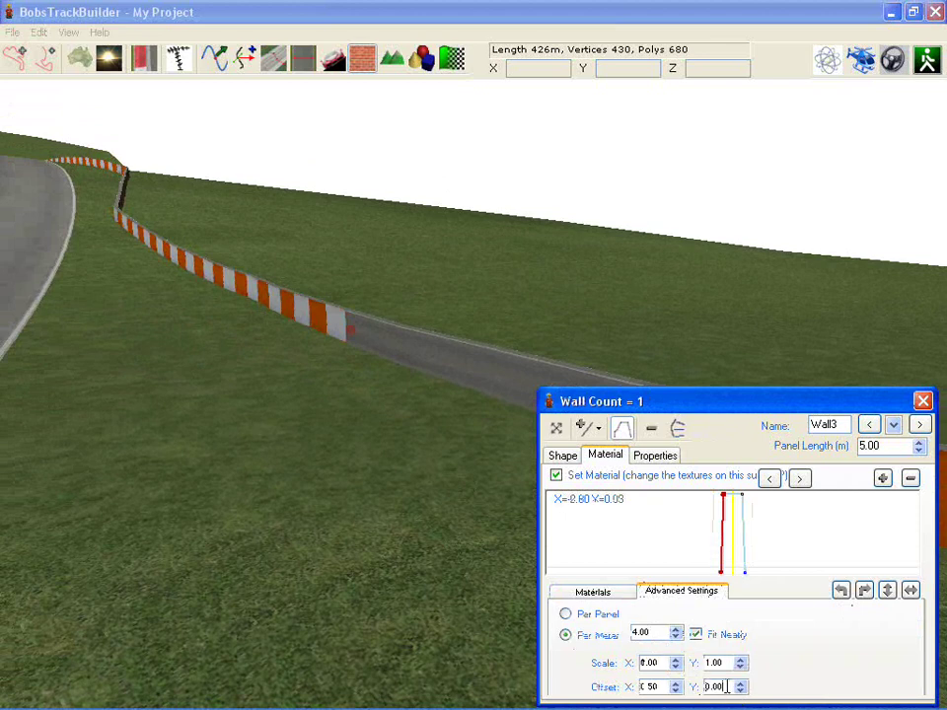
{"action": "left_click", "coordinate": [323, 290]}
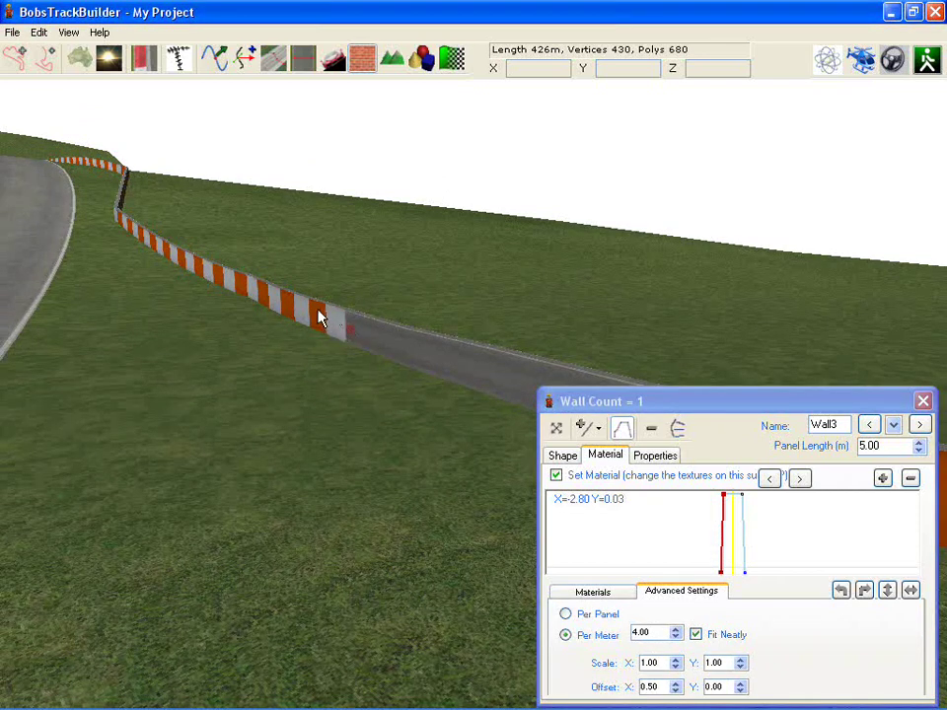
{"action": "left_click", "coordinate": [559, 499]}
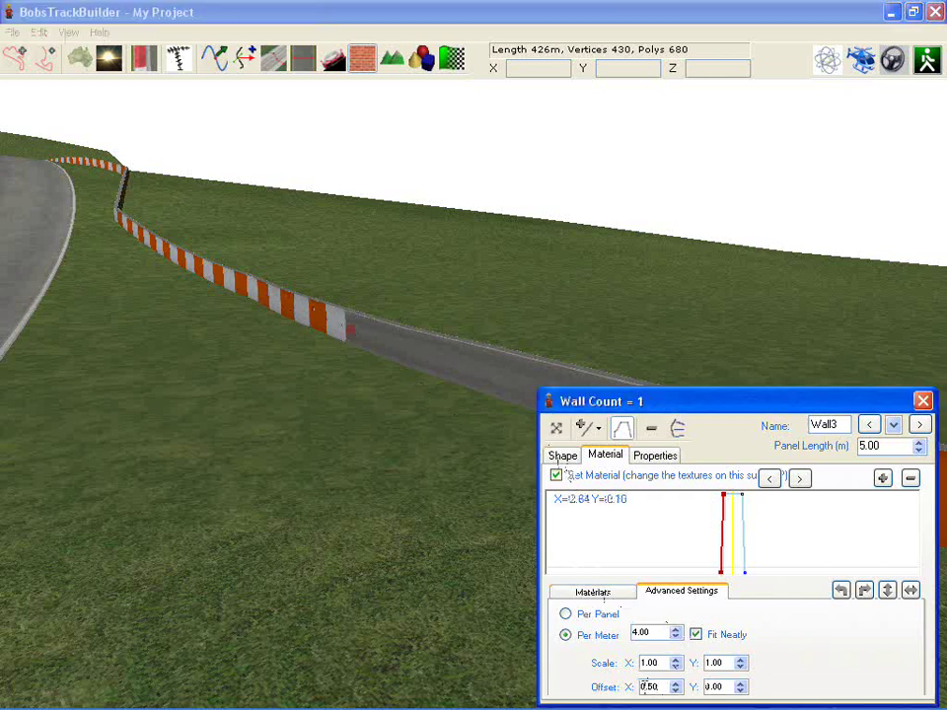
Set the texture offset Y of the same side face to 0.60 and inspect the wall up close.
{"action": "double_click", "coordinate": [714, 687]}
{"action": "left_click_drag", "start_coordinate": [723, 685], "coordinate": [695, 683]}
{"action": "key", "text": "Return"}
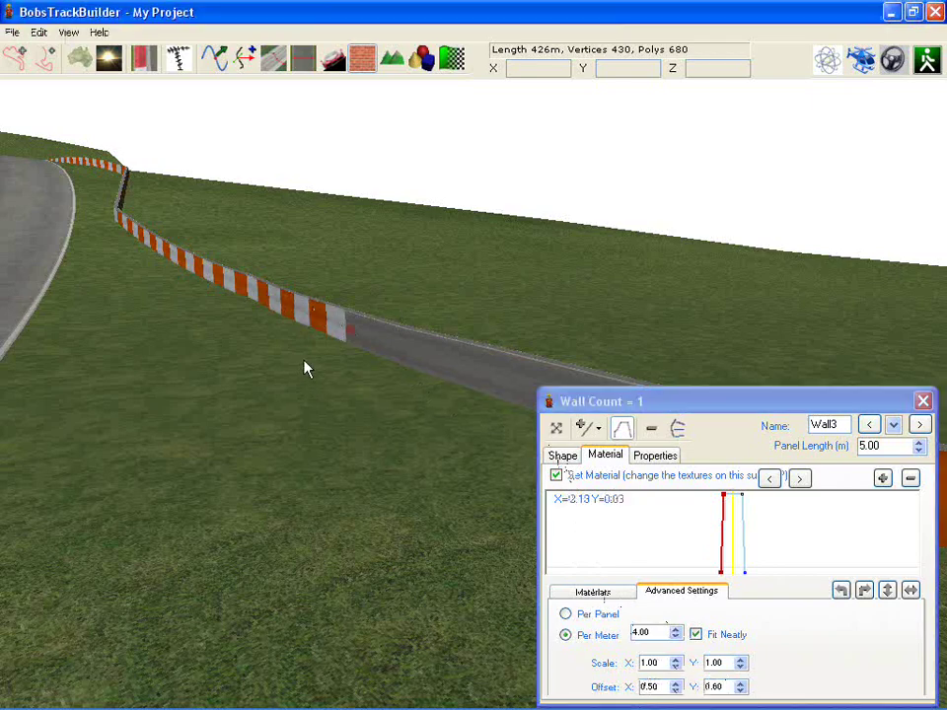
{"action": "scroll", "coordinate": [256, 338], "scroll_direction": "up", "scroll_amount": 4}
{"action": "scroll", "coordinate": [201, 281], "scroll_direction": "up", "scroll_amount": 5}
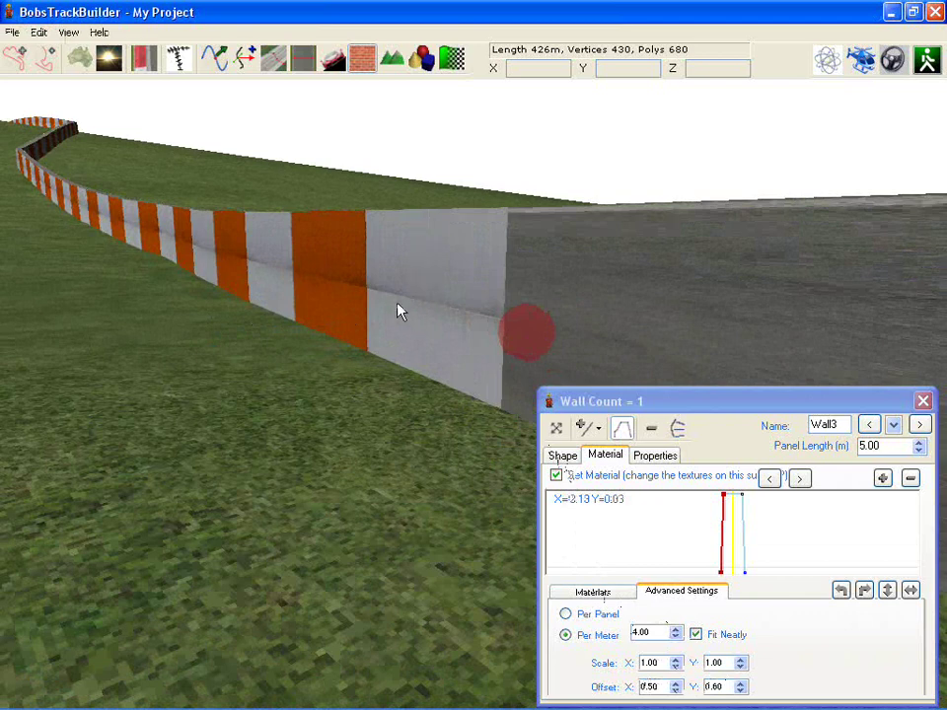
Show unused materials again and apply Ripple001 from the Ripple category to the wall's visible side face.
{"action": "left_click", "coordinate": [596, 595]}
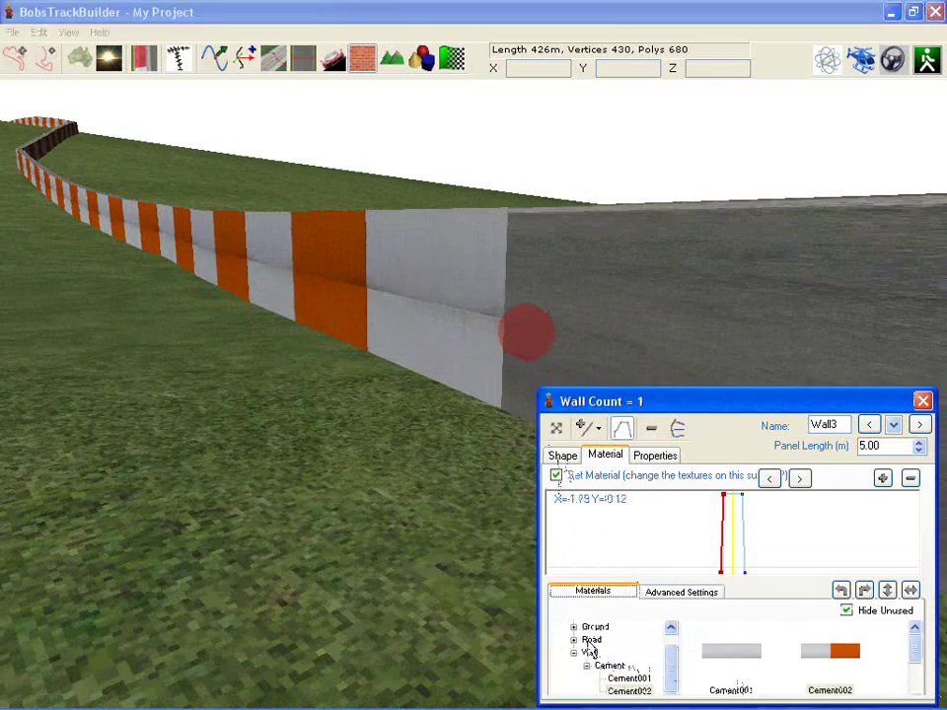
{"action": "left_click", "coordinate": [591, 642]}
{"action": "left_click", "coordinate": [574, 652]}
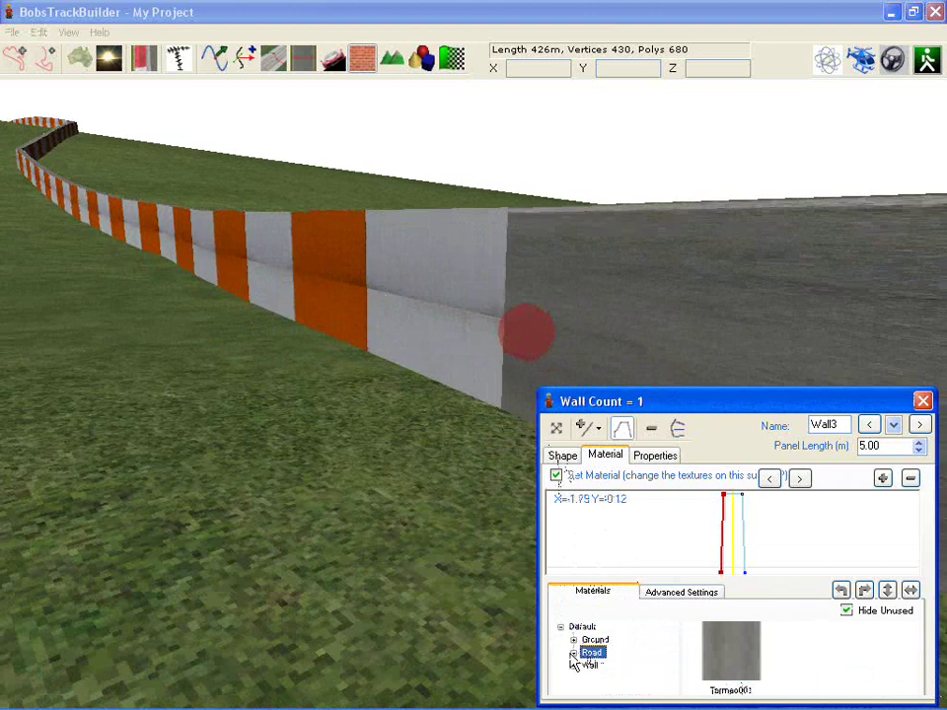
{"action": "left_click", "coordinate": [888, 612]}
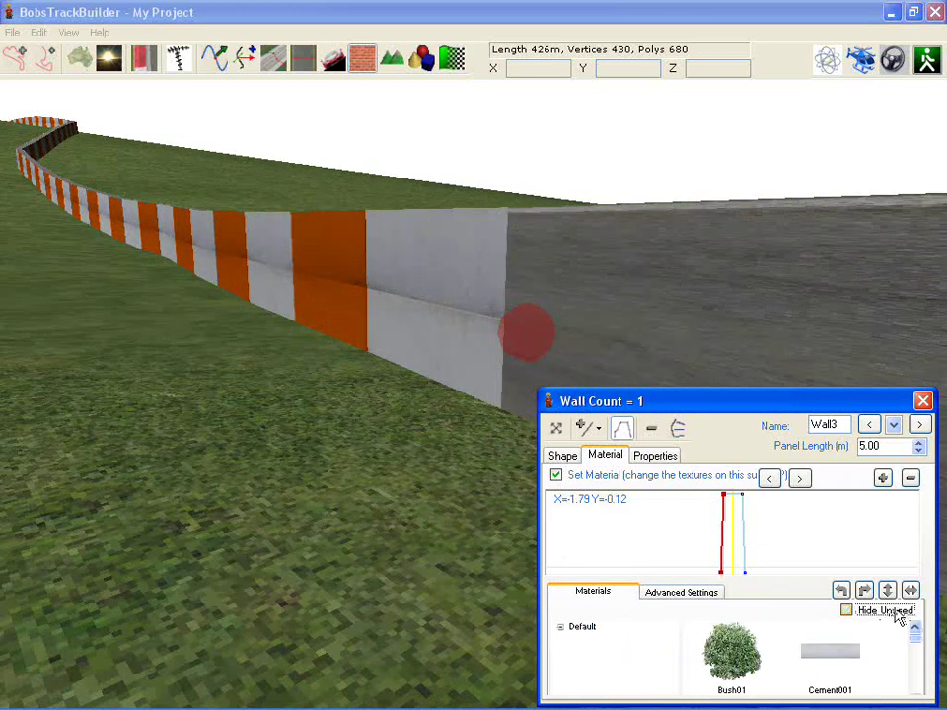
{"action": "left_click", "coordinate": [563, 629]}
{"action": "scroll", "coordinate": [672, 677], "scroll_direction": "down", "scroll_amount": 1}
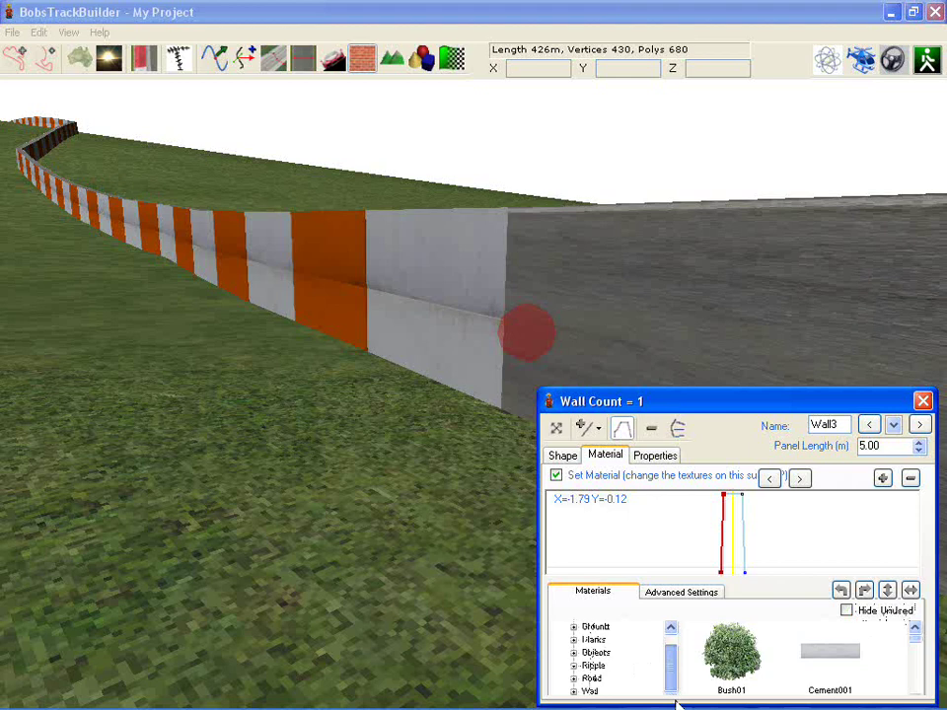
{"action": "left_click", "coordinate": [594, 669]}
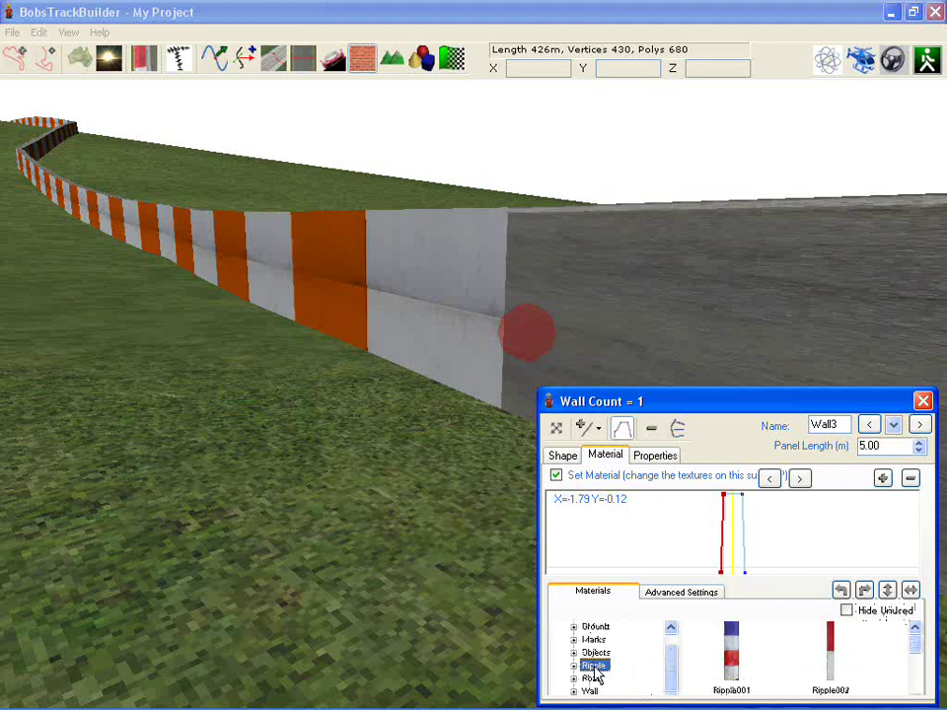
{"action": "left_click", "coordinate": [738, 659]}
{"action": "double_click", "coordinate": [741, 659]}
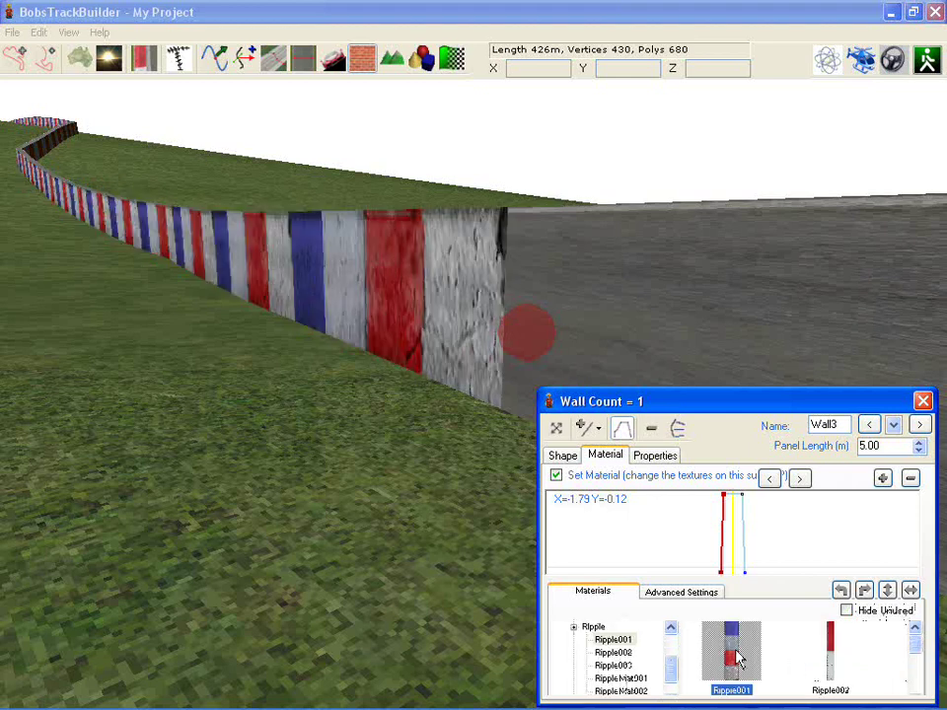
Set the Ripple001 texture's repeat length on the wall's side face to 12 metres in the advanced material settings.
{"action": "left_click", "coordinate": [681, 593]}
{"action": "left_click_drag", "start_coordinate": [659, 632], "coordinate": [599, 642]}
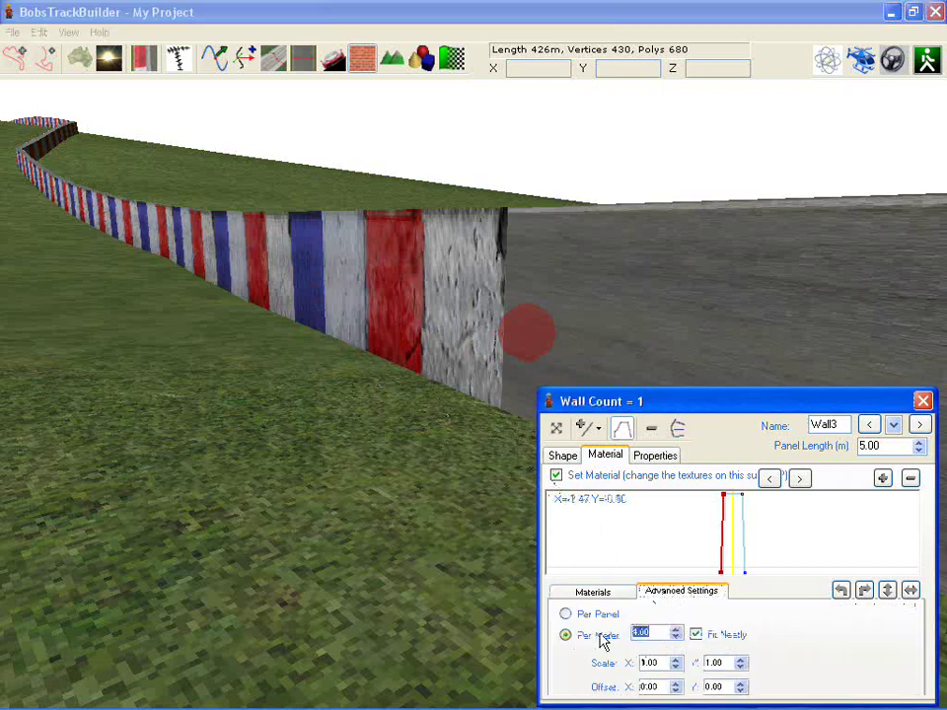
{"action": "type", "text": "12"}
{"action": "key", "text": "Return"}
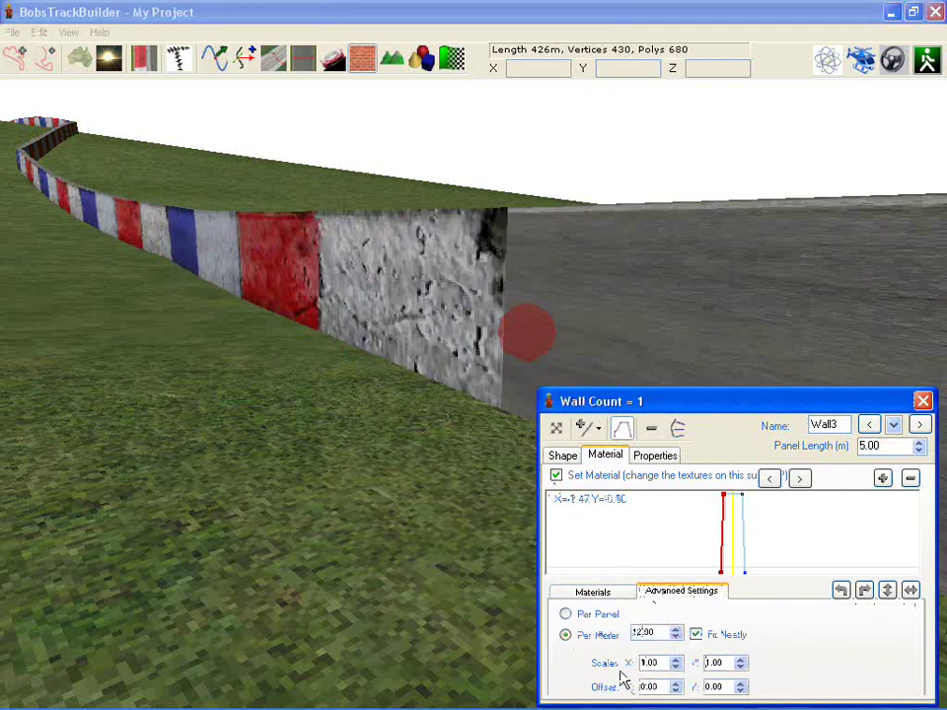
Set the texture offset of the same side face to 0.50 in both Y and X.
{"action": "left_click_drag", "start_coordinate": [728, 687], "coordinate": [692, 675]}
{"action": "key", "text": "Tab"}
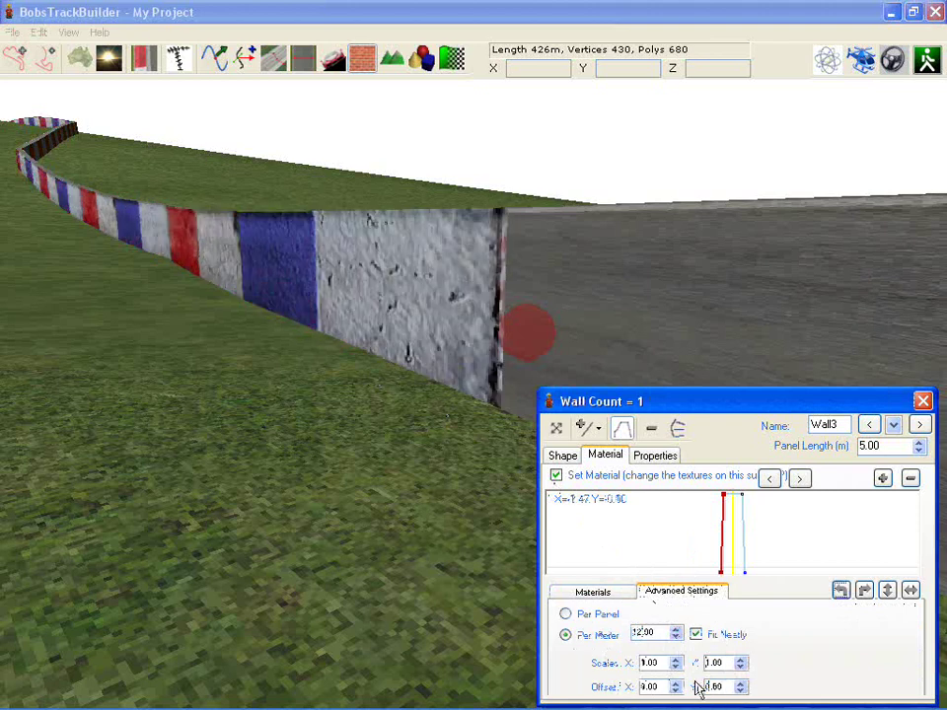
{"action": "left_click_drag", "start_coordinate": [658, 687], "coordinate": [607, 684]}
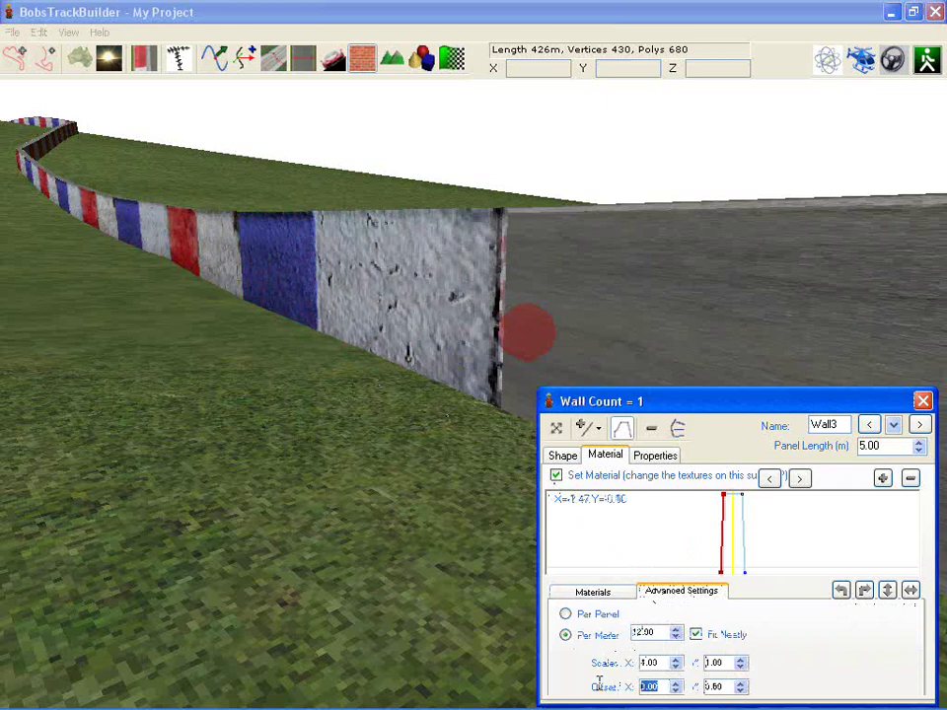
{"action": "type", "text": ".5"}
{"action": "key", "text": "Return"}
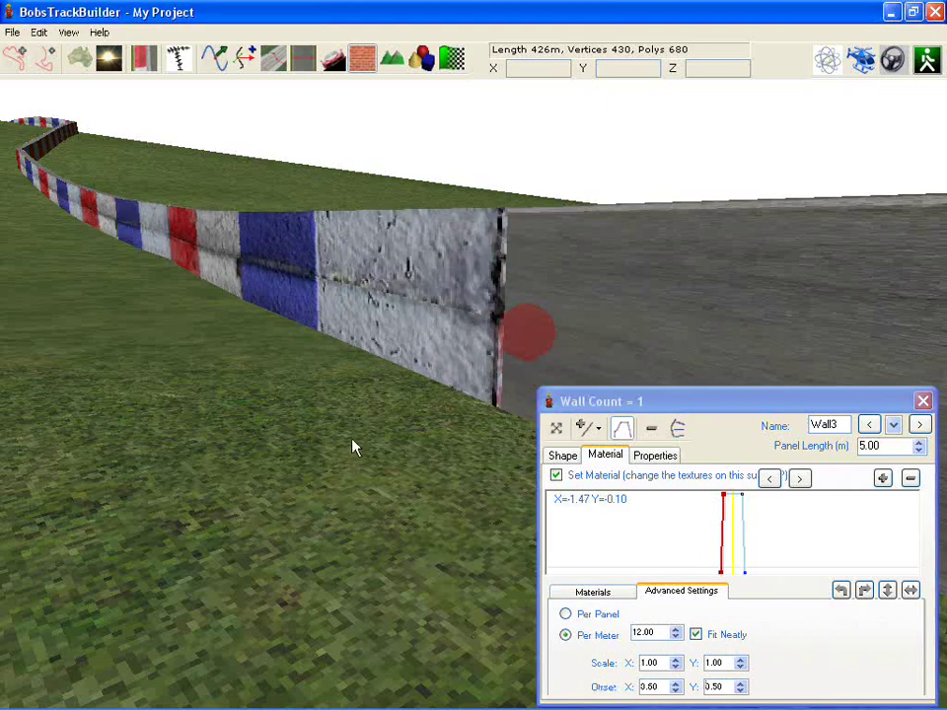
Set the Ripple001 texture's scale X to 3.00 on the side face.
{"action": "left_click_drag", "start_coordinate": [661, 663], "coordinate": [639, 663]}
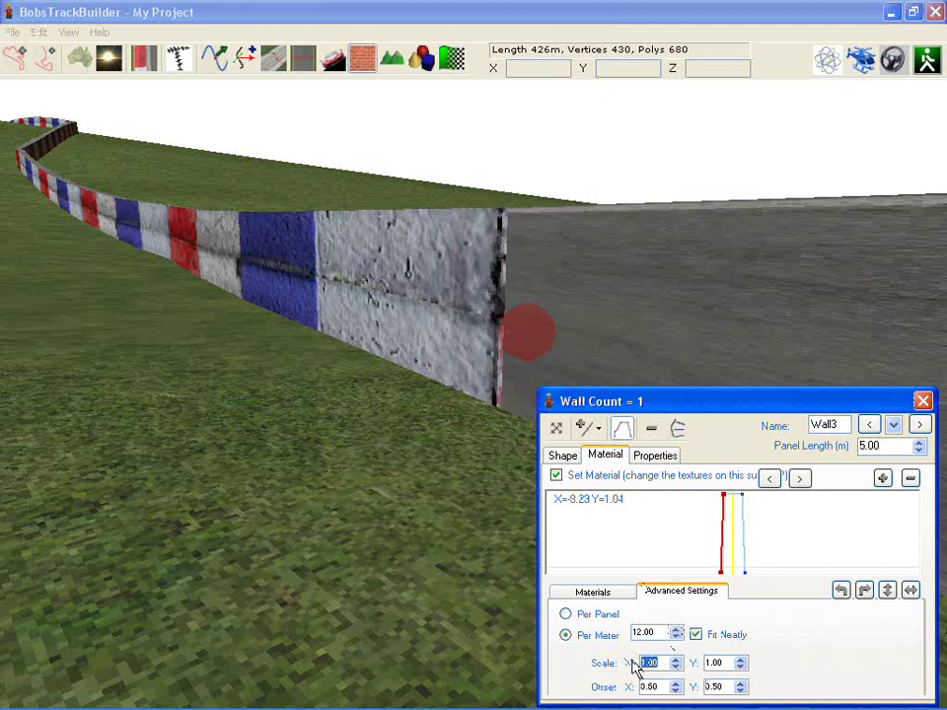
{"action": "type", "text": "3"}
{"action": "key", "text": "Return"}
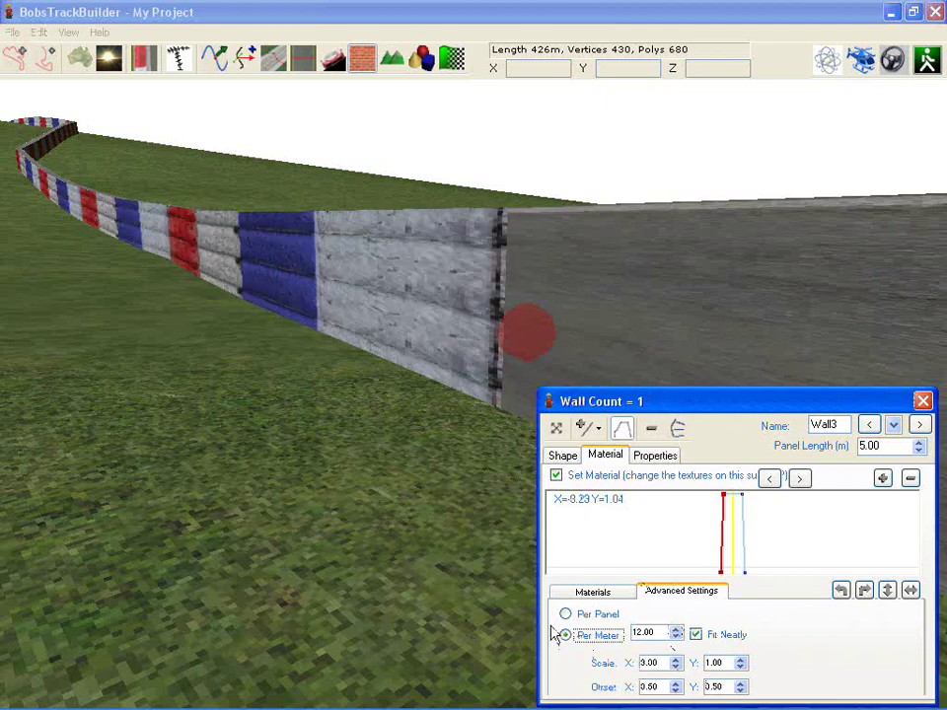
Rotate the Ripple001 texture on the wall's side face a quarter turn to the right so its stripes run along the wall.
{"action": "left_click", "coordinate": [395, 421]}
{"action": "scroll", "coordinate": [395, 421], "scroll_direction": "down", "scroll_amount": 4}
{"action": "scroll", "coordinate": [397, 422], "scroll_direction": "down", "scroll_amount": 4}
{"action": "middle_click_drag", "start_coordinate": [398, 422], "coordinate": [354, 378]}
{"action": "key", "text": "Up"}
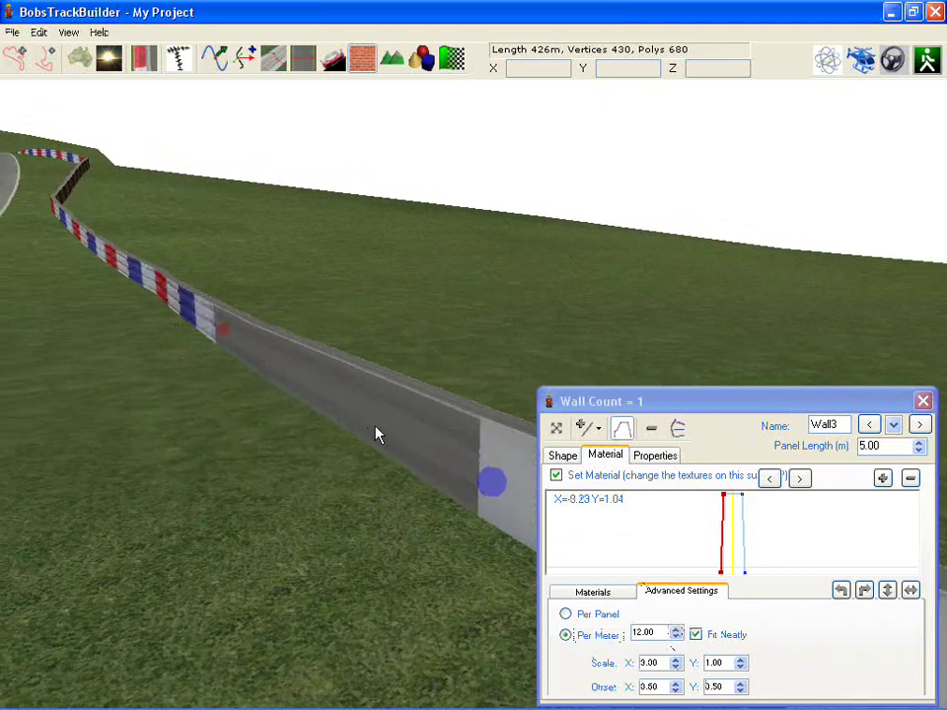
{"action": "key", "text": "Up"}
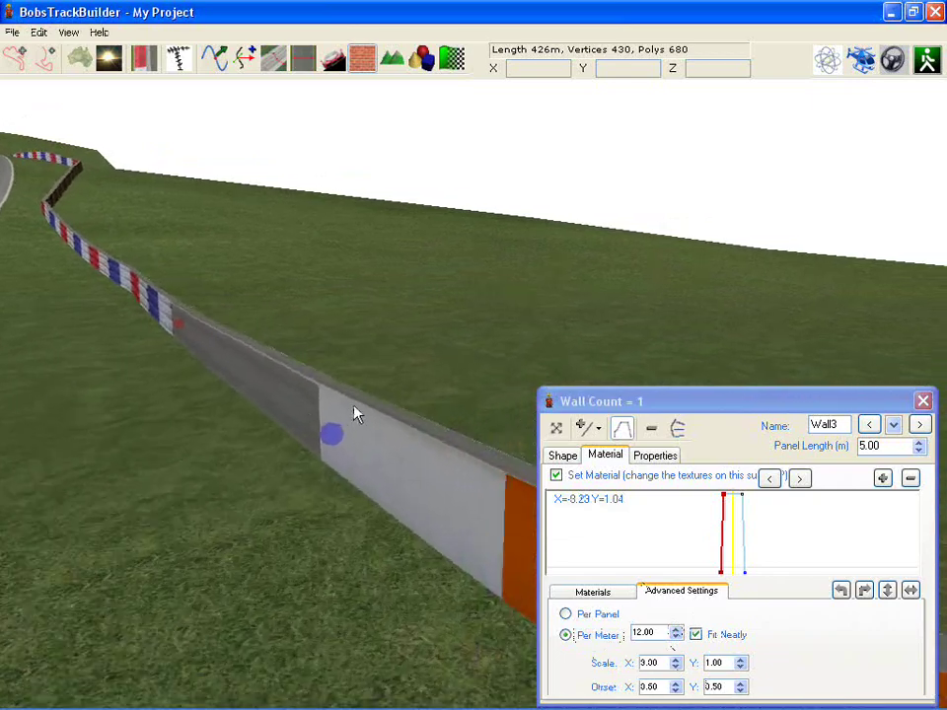
{"action": "middle_click_drag", "start_coordinate": [353, 405], "coordinate": [407, 370]}
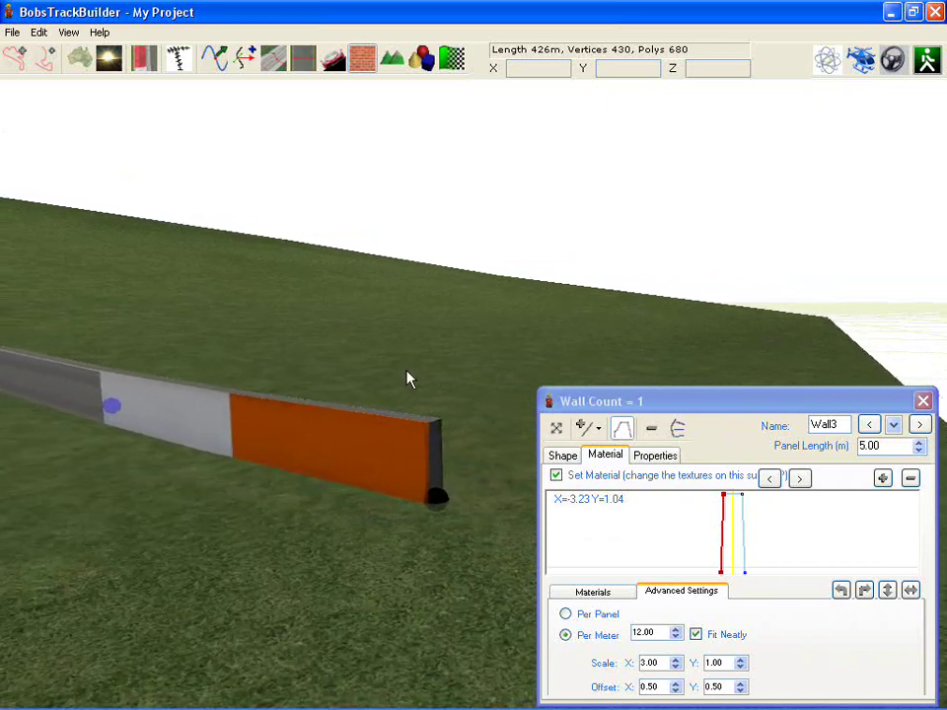
{"action": "key", "text": "Down"}
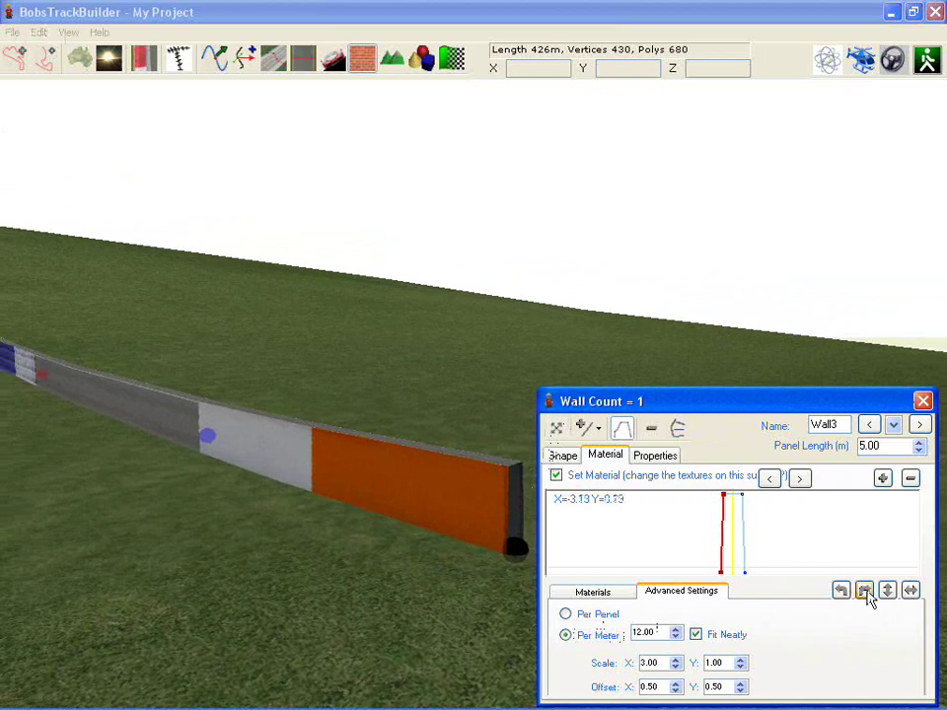
{"action": "left_click", "coordinate": [91, 383]}
{"action": "key", "text": "Down"}
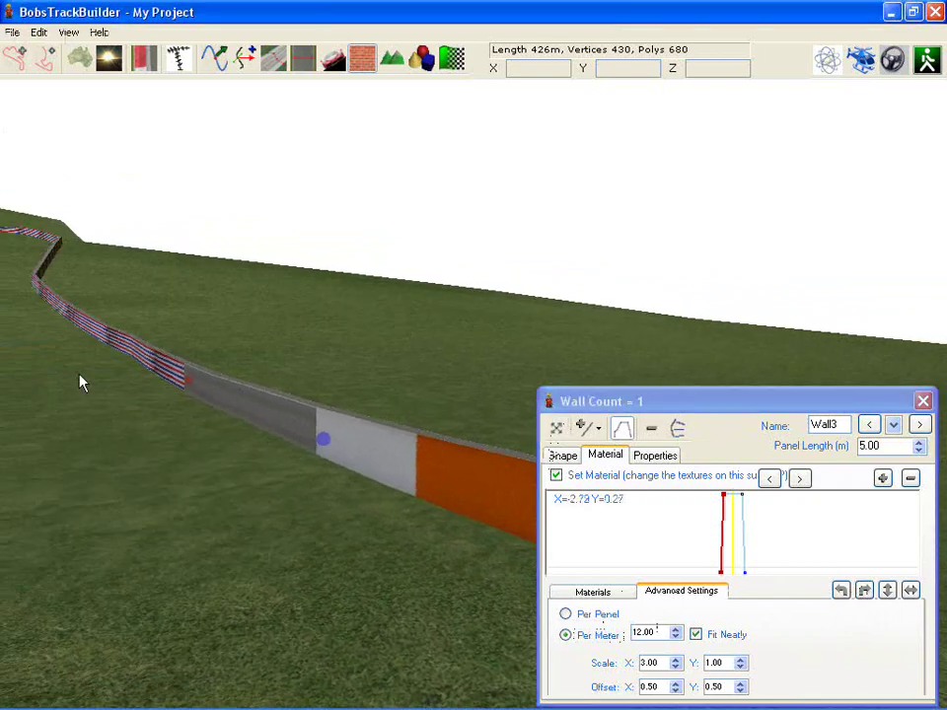
Select the node at the wall's end and rotate its white and orange texture a quarter turn to the right.
{"action": "left_click", "coordinate": [502, 531]}
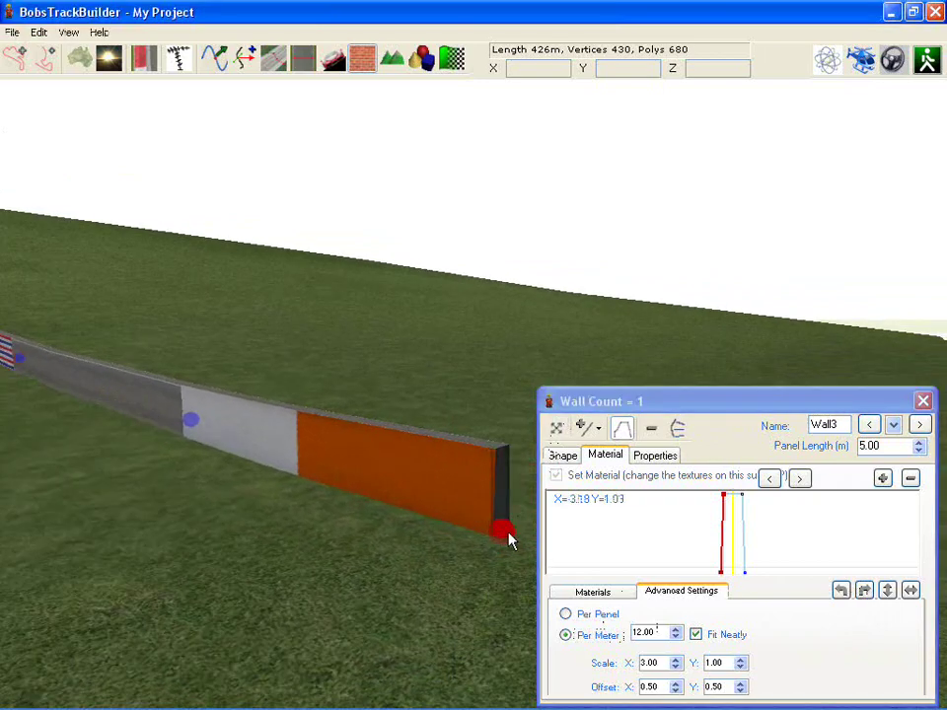
{"action": "left_click", "coordinate": [865, 591]}
{"action": "left_click", "coordinate": [226, 467]}
{"action": "key", "text": "Left"}
{"action": "key", "text": "Right"}
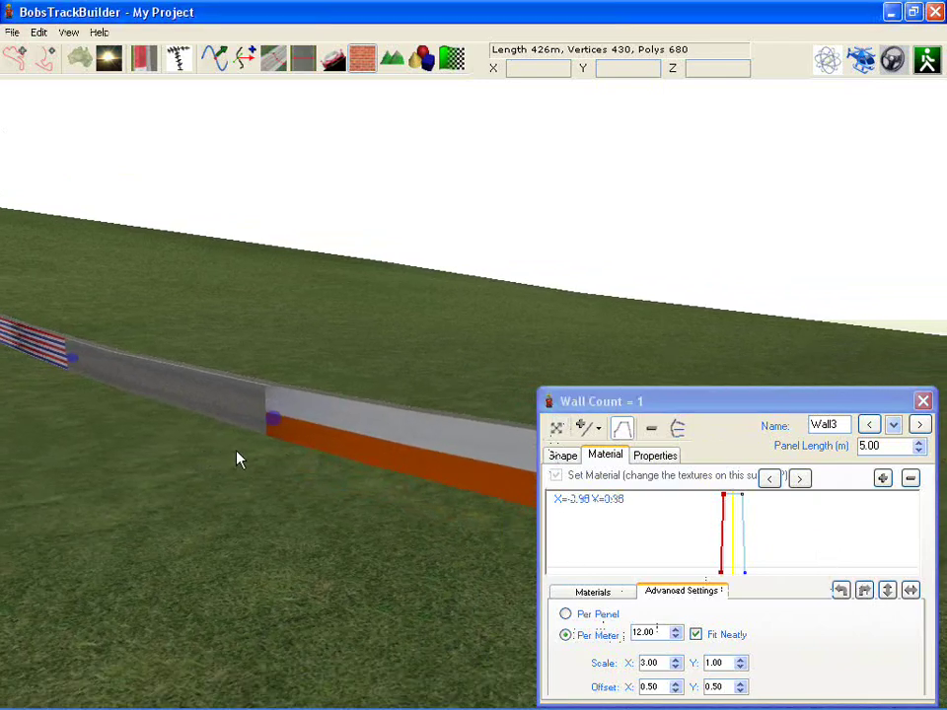
Shift the two nodes bounding the grey cement section slightly along the wall, away from the orange and white end.
{"action": "left_click_drag", "start_coordinate": [274, 426], "coordinate": [255, 442]}
{"action": "left_click_drag", "start_coordinate": [72, 359], "coordinate": [46, 359]}
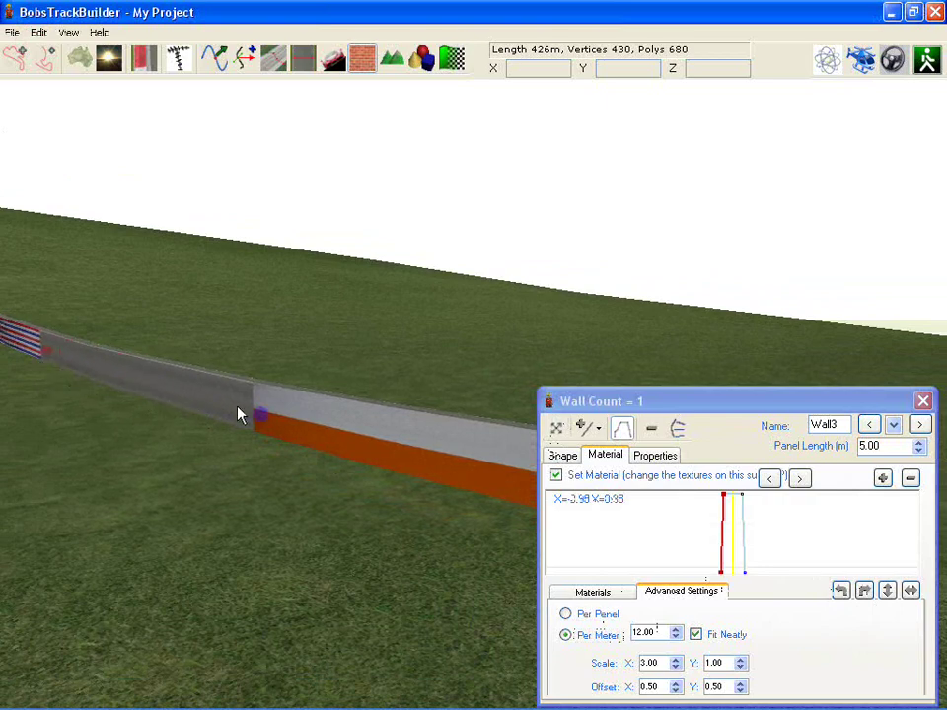
{"action": "right_click_drag", "start_coordinate": [237, 405], "coordinate": [197, 403]}
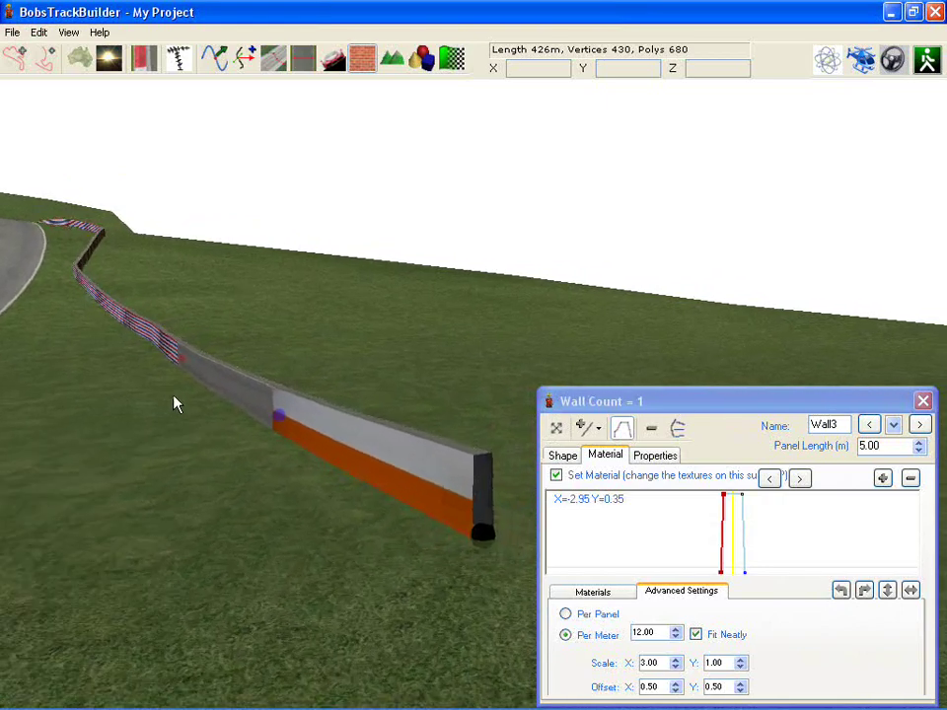